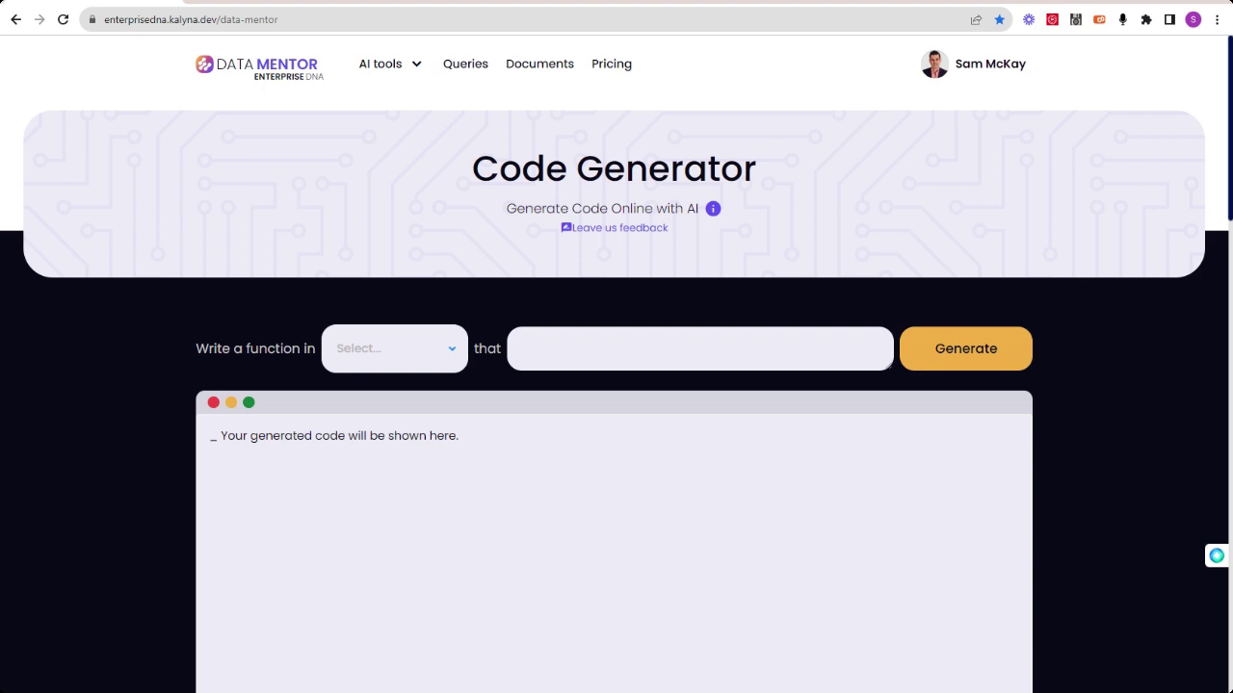
Step: Bring up the list of AI tools
{"action": "scroll", "coordinate": [147, 183], "scroll_direction": "down", "scroll_amount": 2}
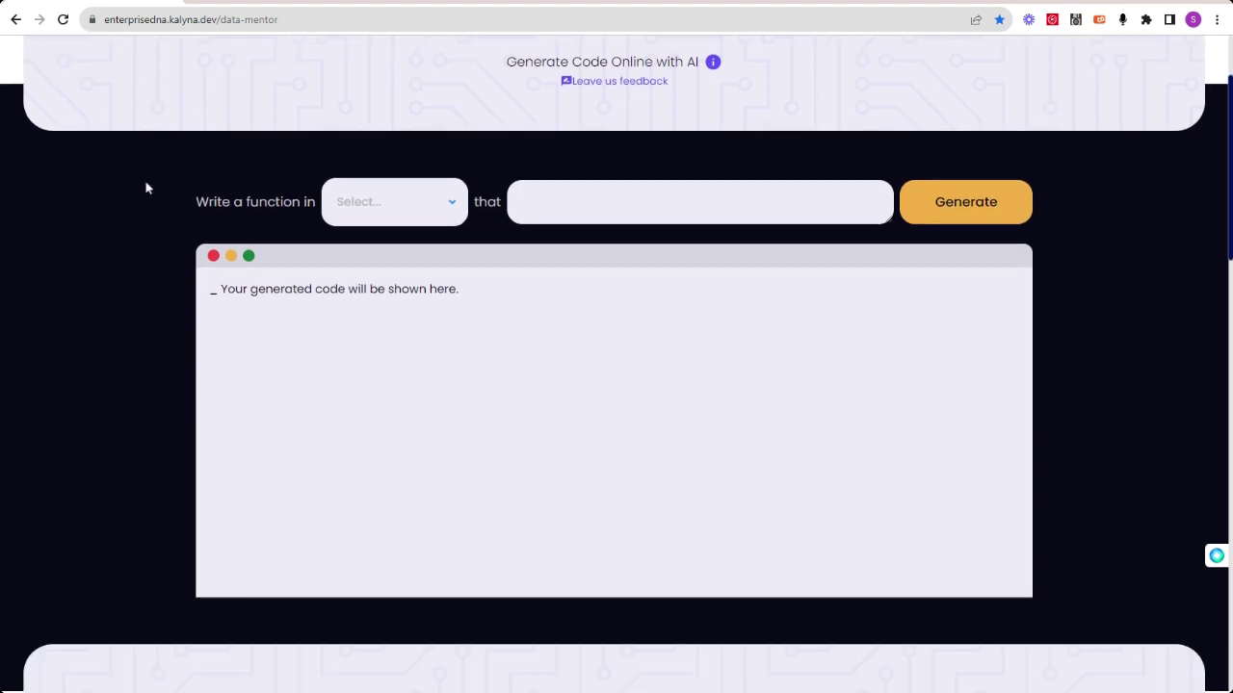
{"action": "scroll", "coordinate": [146, 188], "scroll_direction": "up", "scroll_amount": 2}
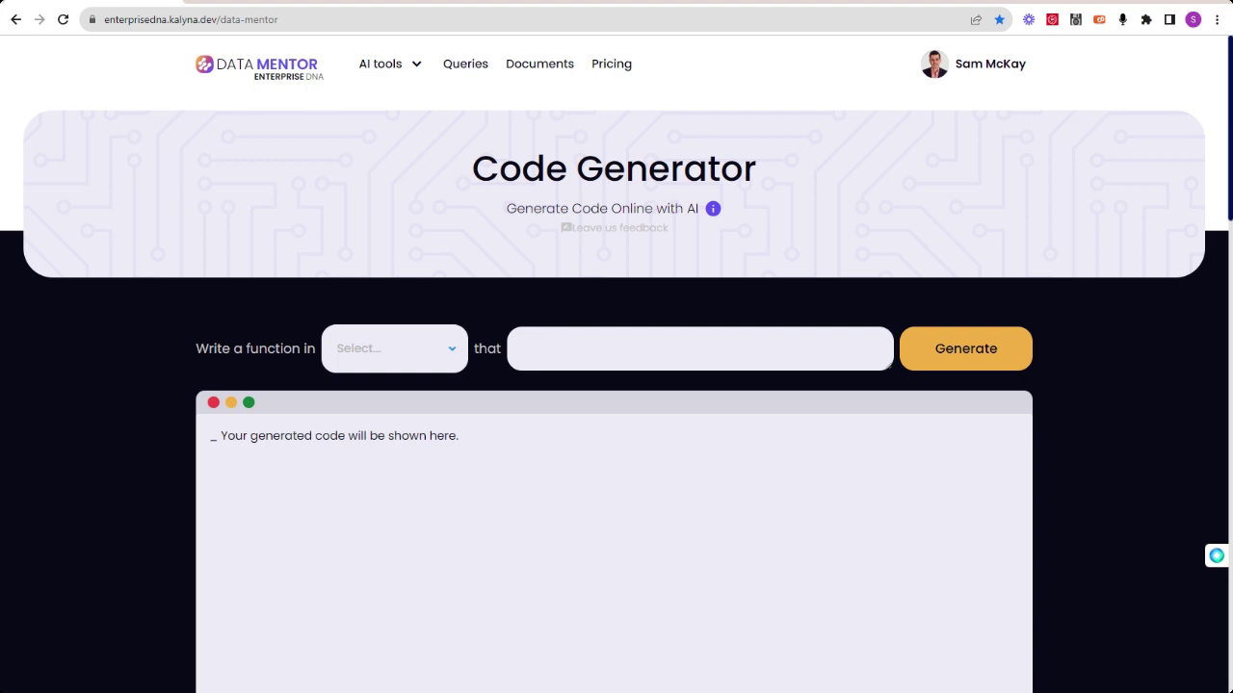
{"action": "left_click", "coordinate": [417, 67]}
Step: Set the Code Generator's function language to Python
{"action": "left_click", "coordinate": [453, 350]}
{"action": "scroll", "coordinate": [409, 418], "scroll_direction": "down", "scroll_amount": 1}
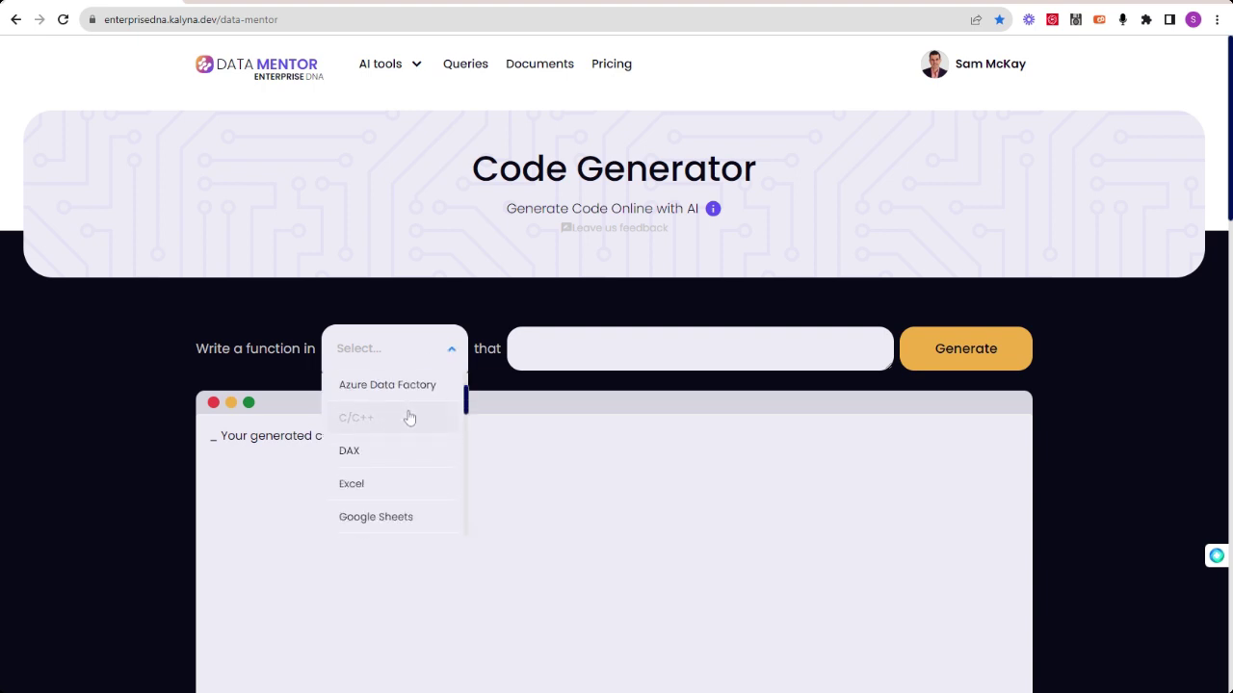
{"action": "scroll", "coordinate": [409, 418], "scroll_direction": "up", "scroll_amount": 1}
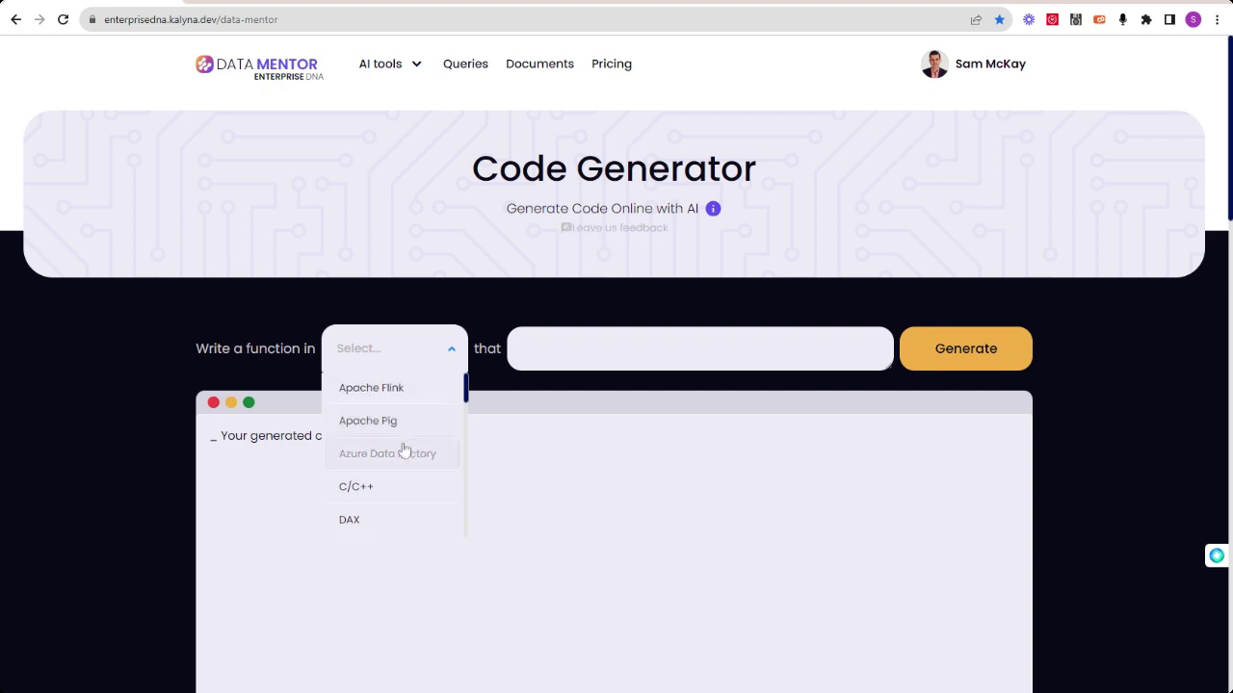
{"action": "scroll", "coordinate": [405, 446], "scroll_direction": "down", "scroll_amount": 2}
{"action": "scroll", "coordinate": [405, 447], "scroll_direction": "down", "scroll_amount": 1}
{"action": "scroll", "coordinate": [404, 450], "scroll_direction": "down", "scroll_amount": 1}
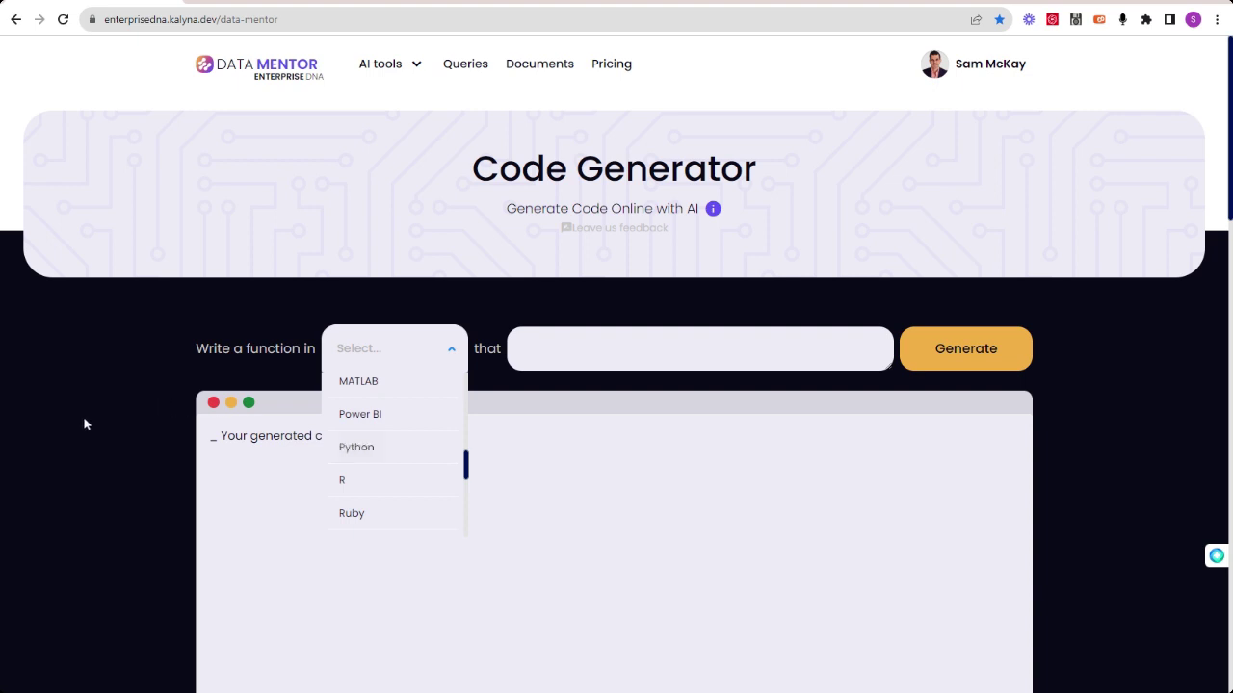
{"action": "left_click", "coordinate": [403, 451]}
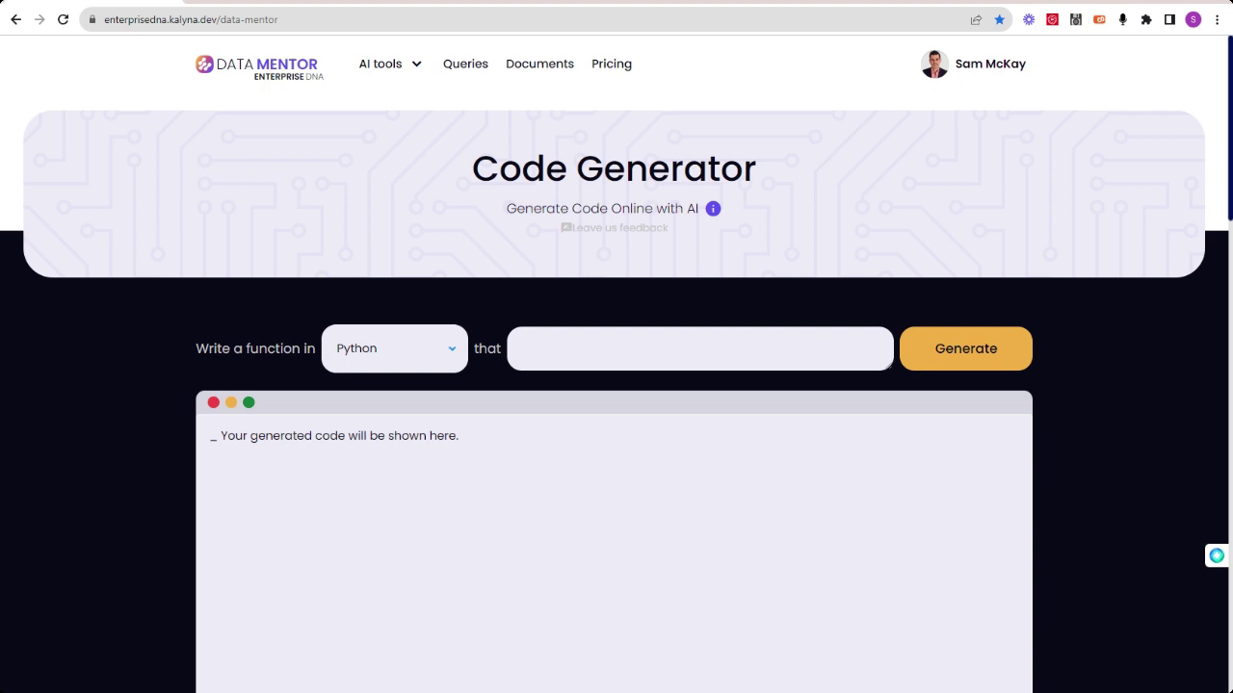
Step: Request a Python function for 'a range of dates in 2023'
{"action": "key", "text": "Tab"}
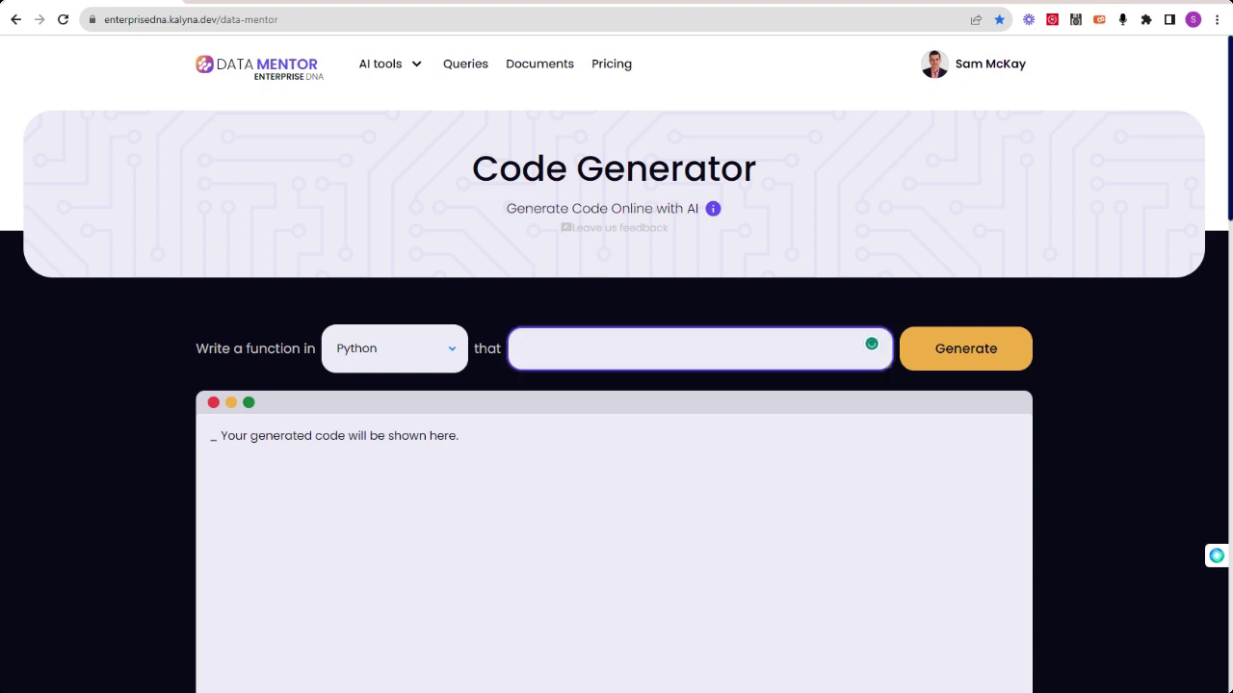
{"action": "type", "text": "a"}
{"action": "type", "text": " range of dates in 2023"}
{"action": "key", "text": "Return"}
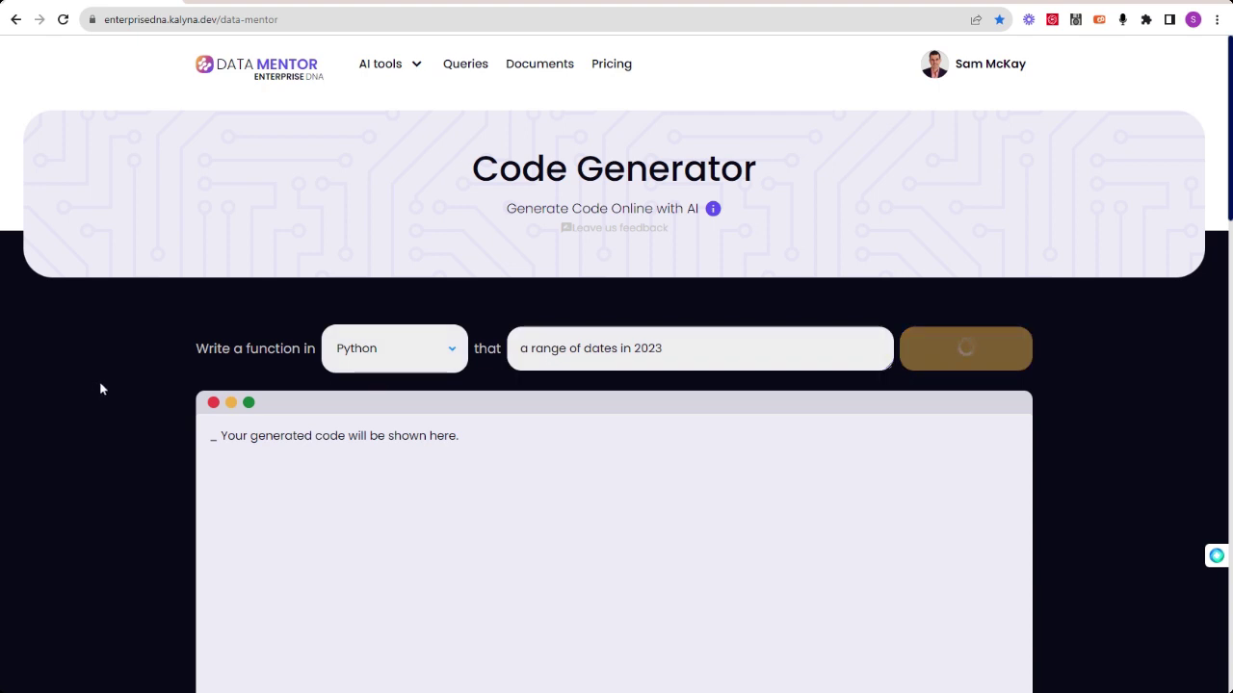
Step: Review the generated generate_dates function, its Example Usage and Unit Testing, then return to top
{"action": "scroll", "coordinate": [102, 389], "scroll_direction": "down", "scroll_amount": 1}
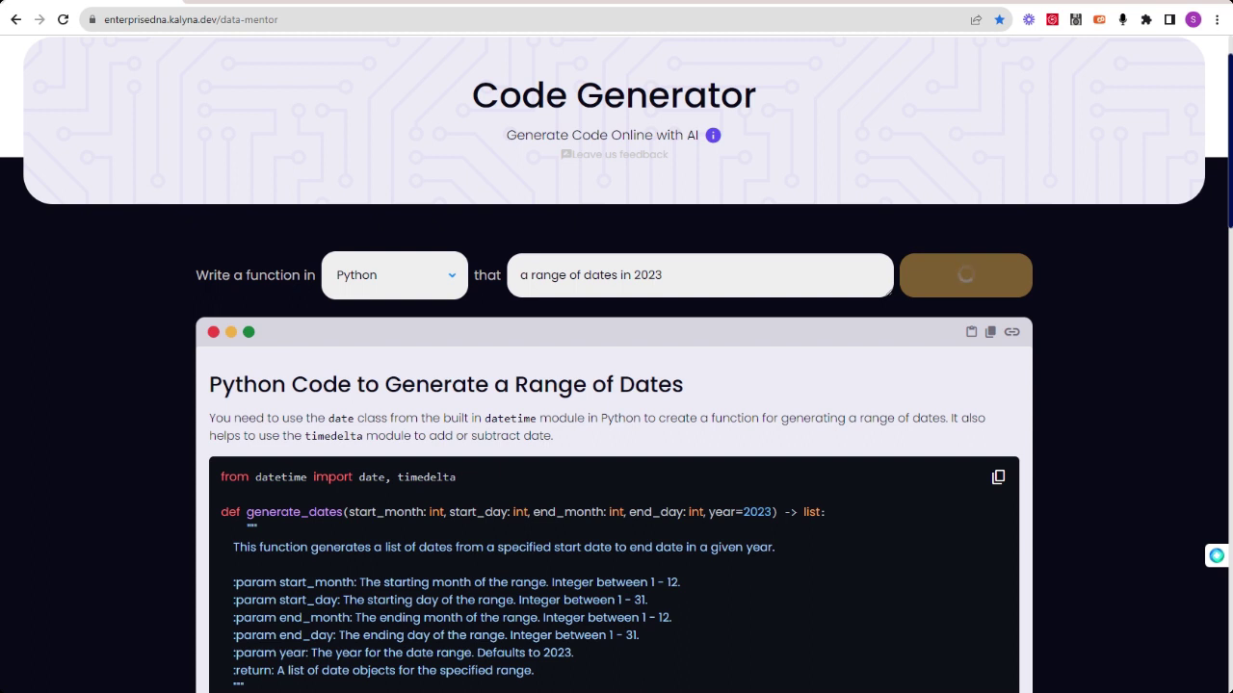
{"action": "scroll", "coordinate": [96, 376], "scroll_direction": "down", "scroll_amount": 1}
{"action": "scroll", "coordinate": [96, 376], "scroll_direction": "down", "scroll_amount": 1}
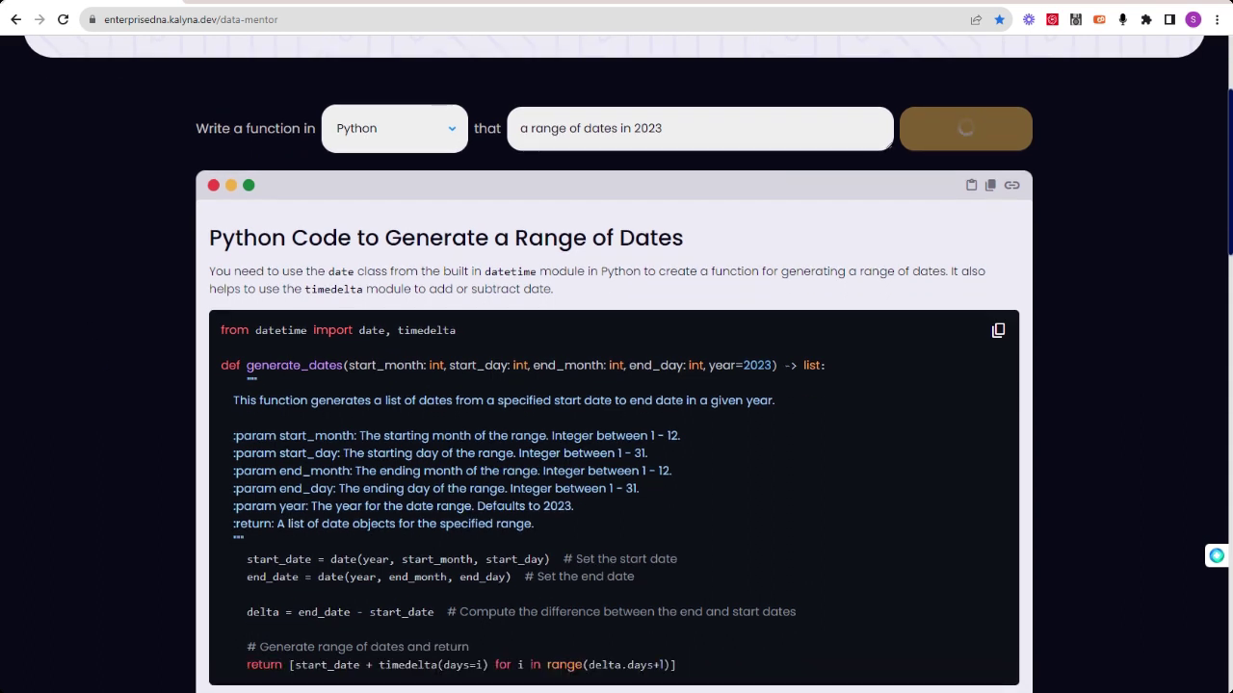
{"action": "scroll", "coordinate": [85, 284], "scroll_direction": "down", "scroll_amount": 1}
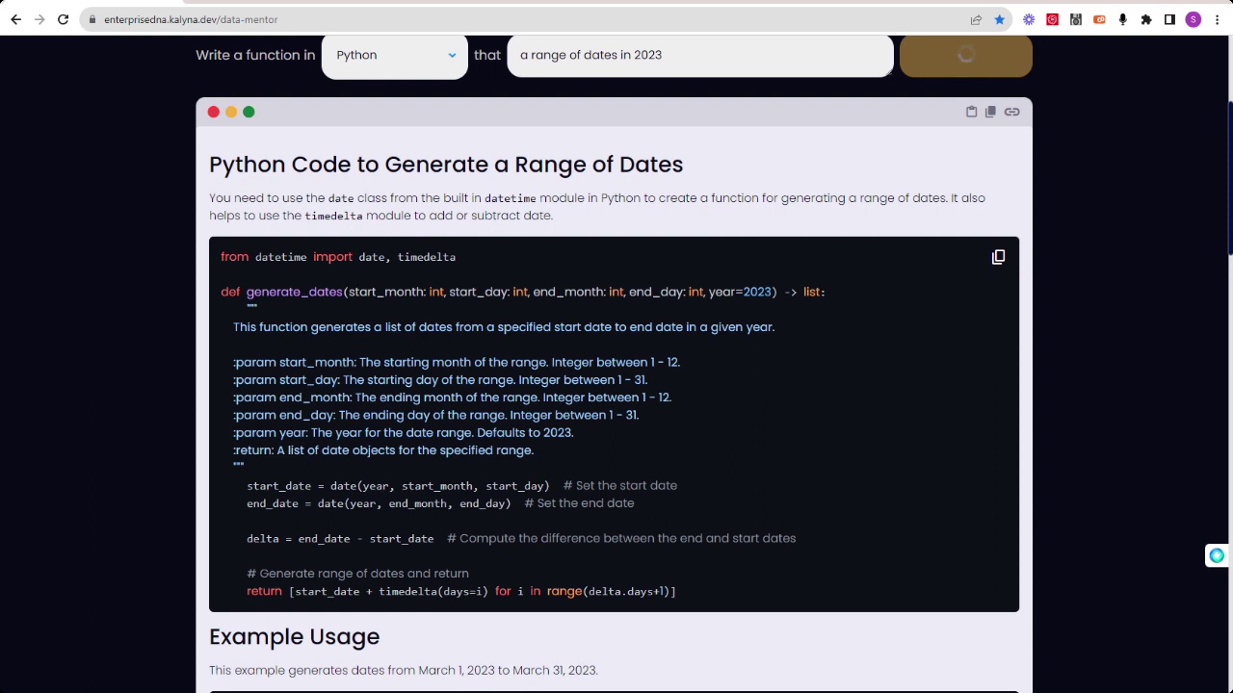
{"action": "scroll", "coordinate": [85, 284], "scroll_direction": "down", "scroll_amount": 5}
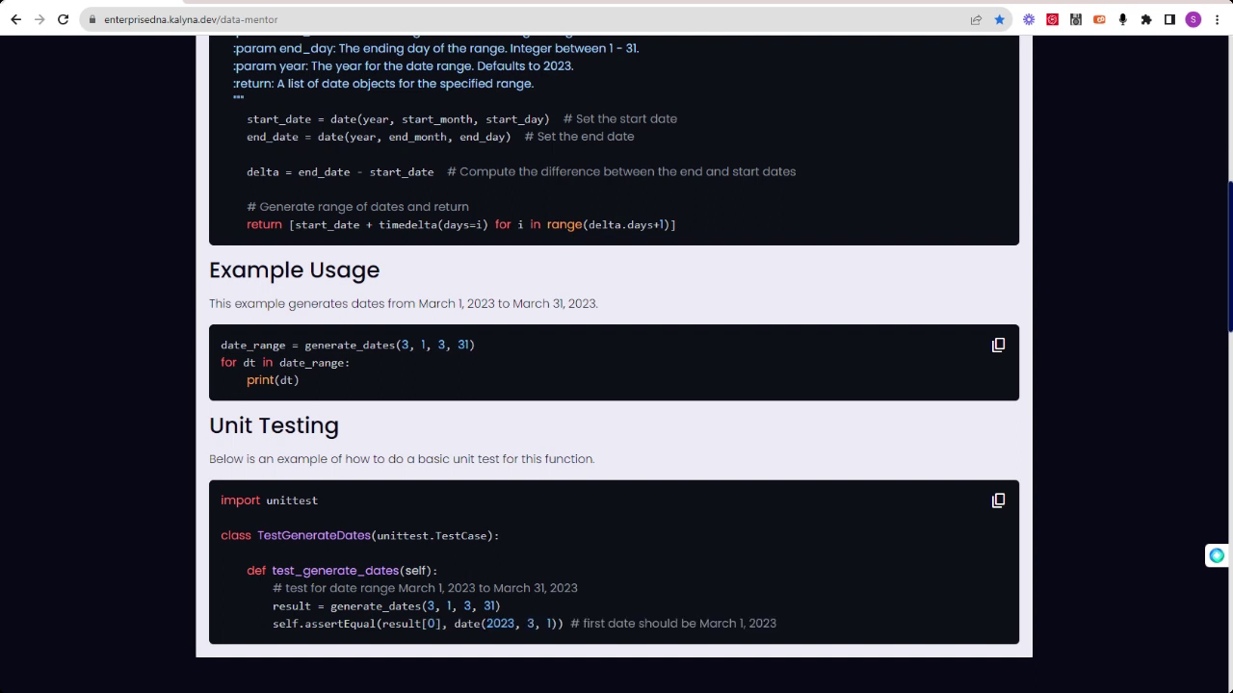
{"action": "scroll", "coordinate": [85, 287], "scroll_direction": "down", "scroll_amount": 1}
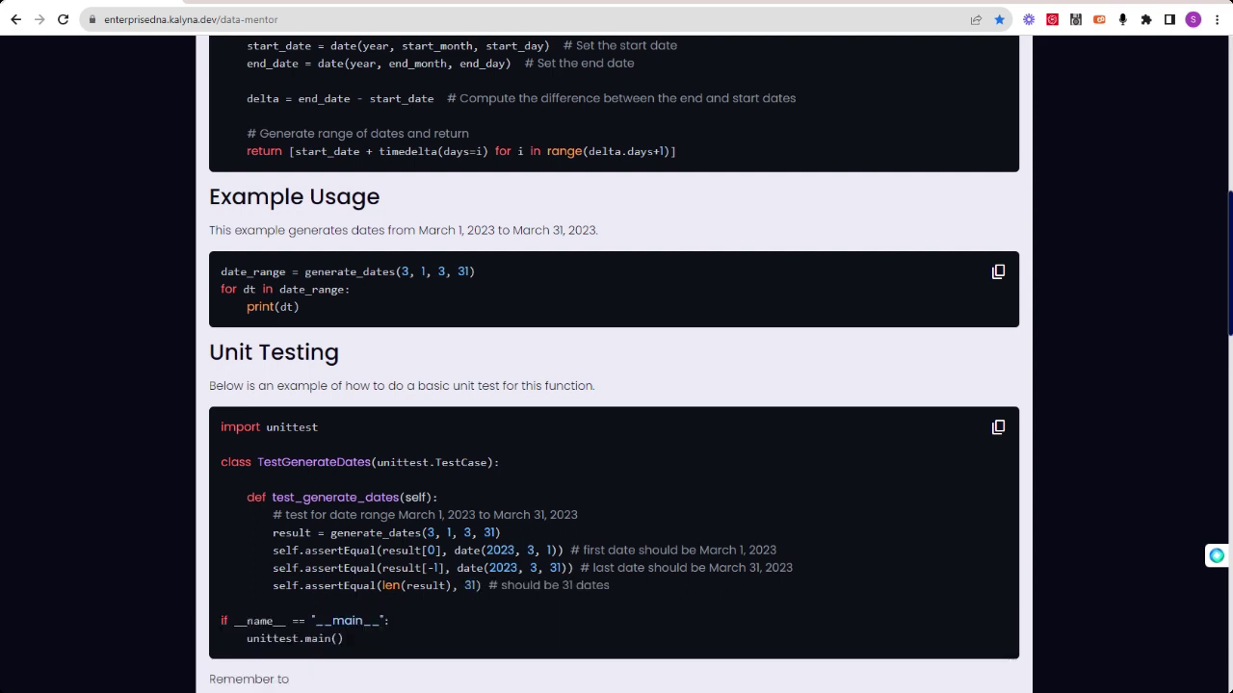
{"action": "scroll", "coordinate": [76, 282], "scroll_direction": "down", "scroll_amount": 1}
{"action": "scroll", "coordinate": [76, 283], "scroll_direction": "down", "scroll_amount": 1}
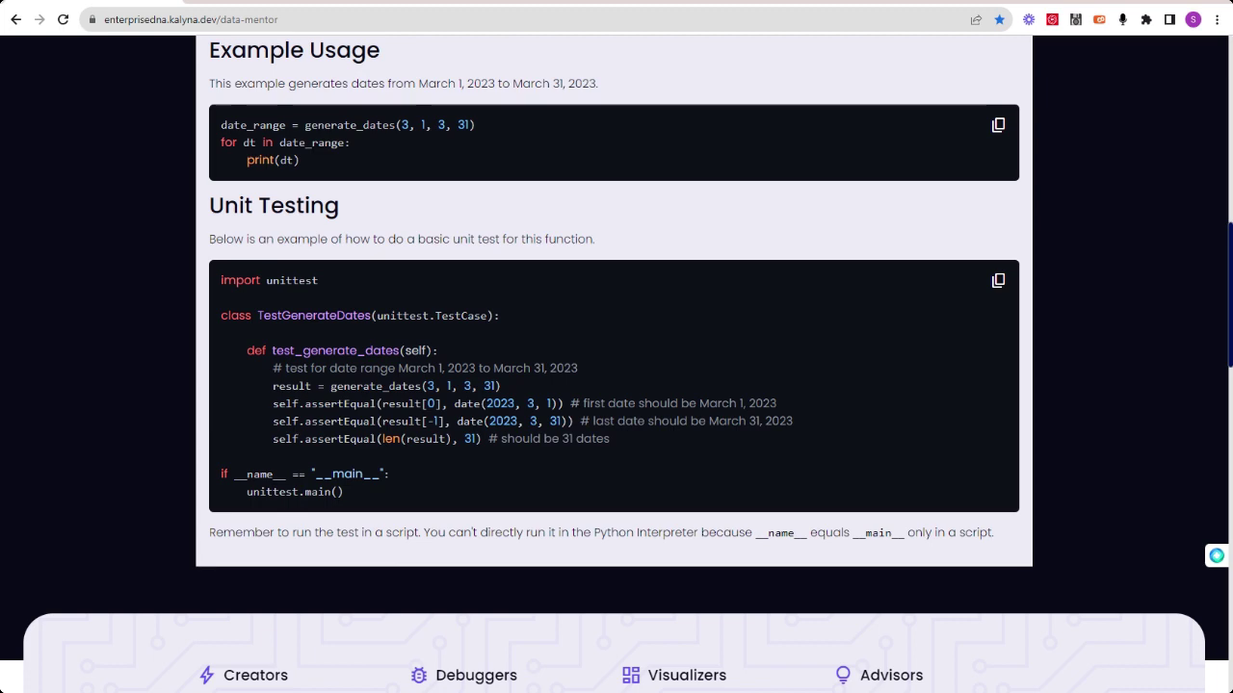
{"action": "scroll", "coordinate": [74, 289], "scroll_direction": "up", "scroll_amount": 1}
{"action": "scroll", "coordinate": [75, 289], "scroll_direction": "up", "scroll_amount": 5}
{"action": "scroll", "coordinate": [74, 289], "scroll_direction": "up", "scroll_amount": 1}
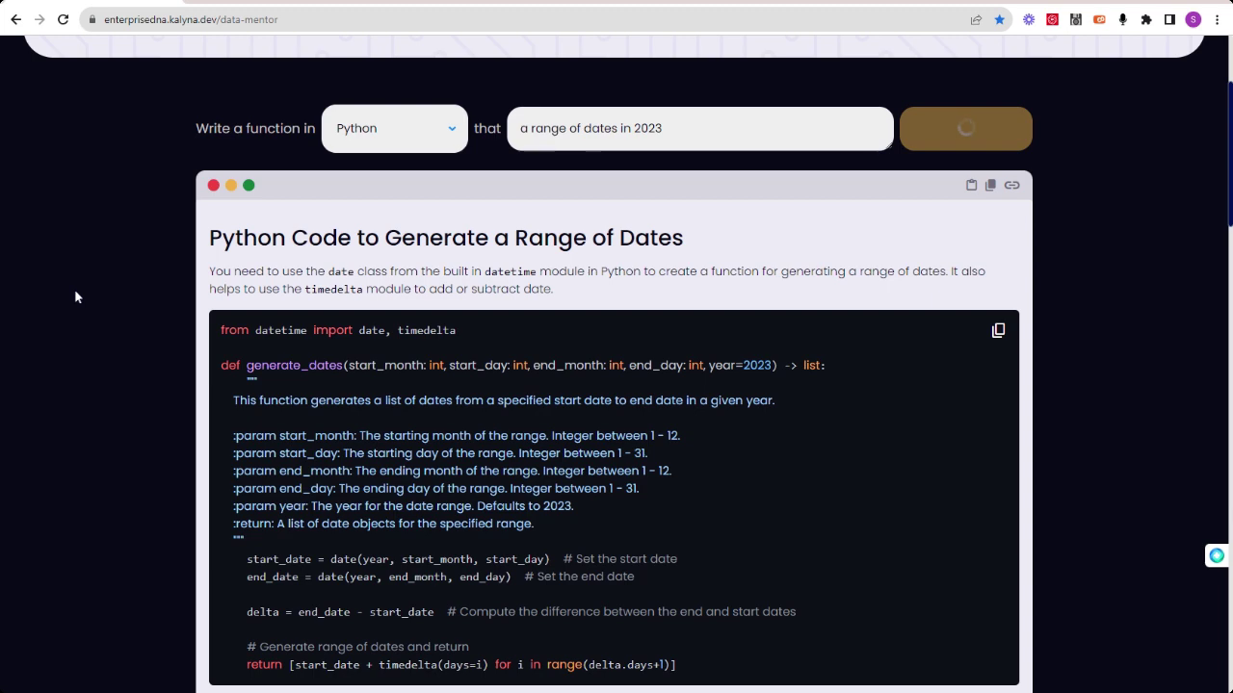
{"action": "scroll", "coordinate": [75, 297], "scroll_direction": "up", "scroll_amount": 2}
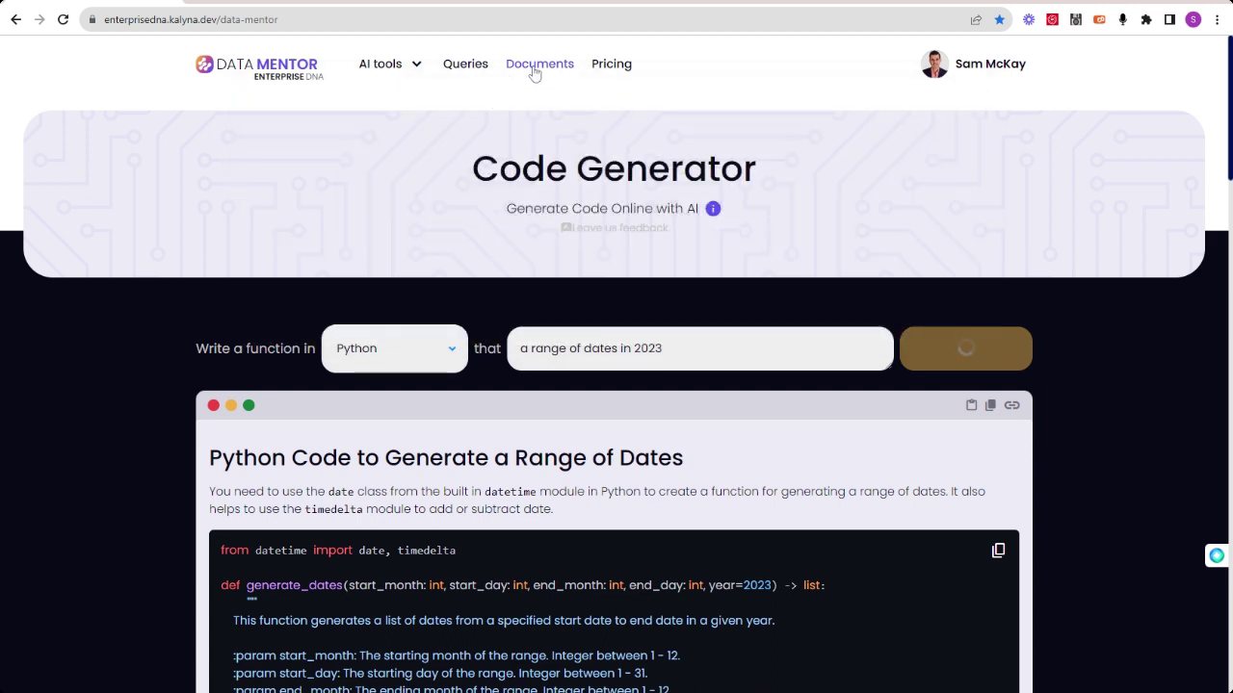
Step: Go to Documents to see the Test Folder, DAX Formulas and Excel Formulas folders
{"action": "left_click", "coordinate": [531, 71]}
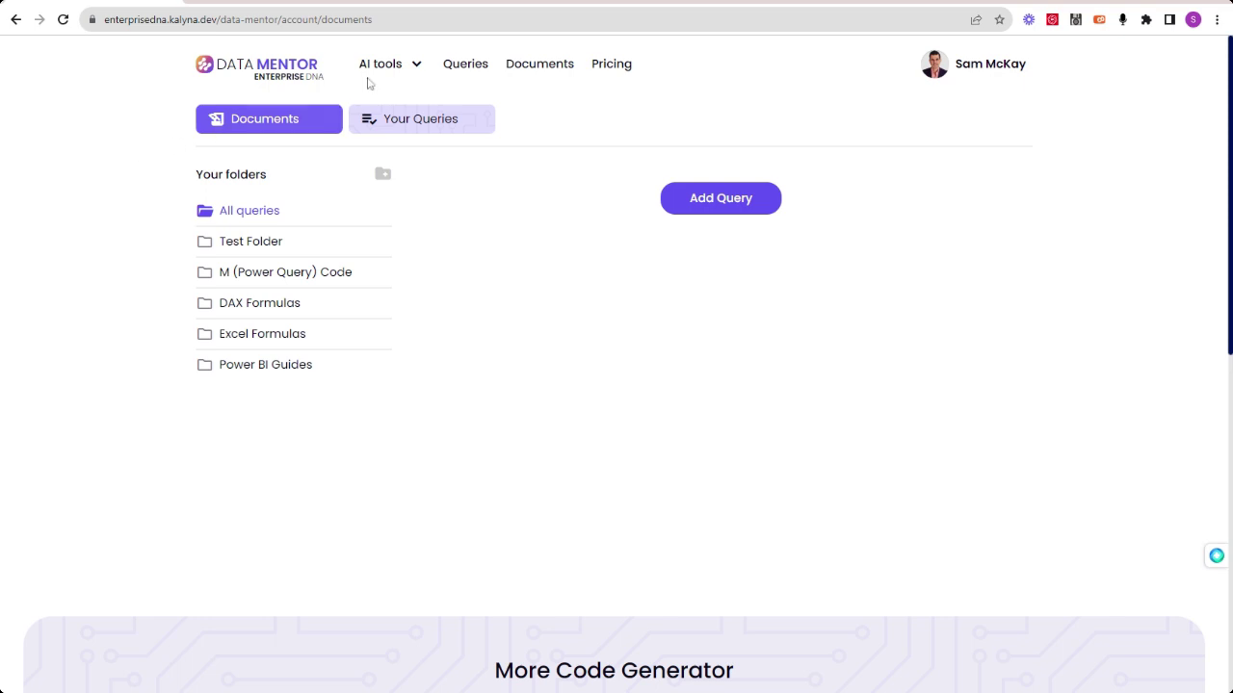
Step: Return to the Code Generator tool via AI tools and scroll through its lists
{"action": "left_click", "coordinate": [410, 67]}
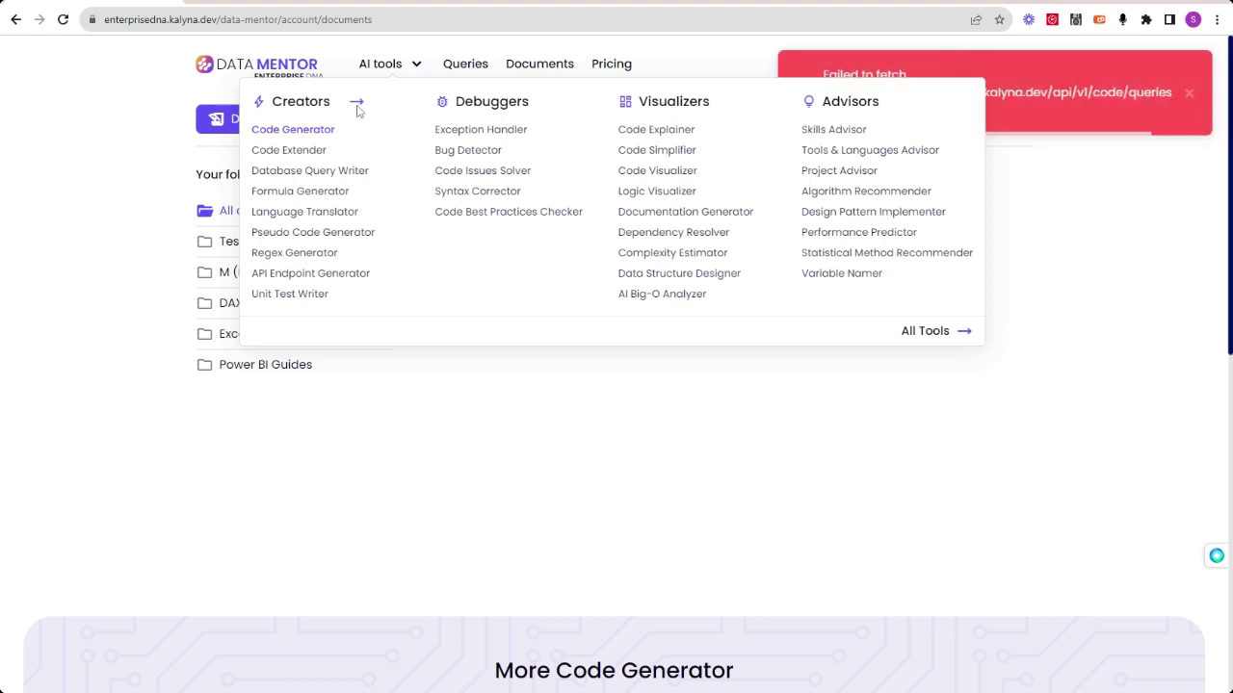
{"action": "left_click", "coordinate": [301, 77]}
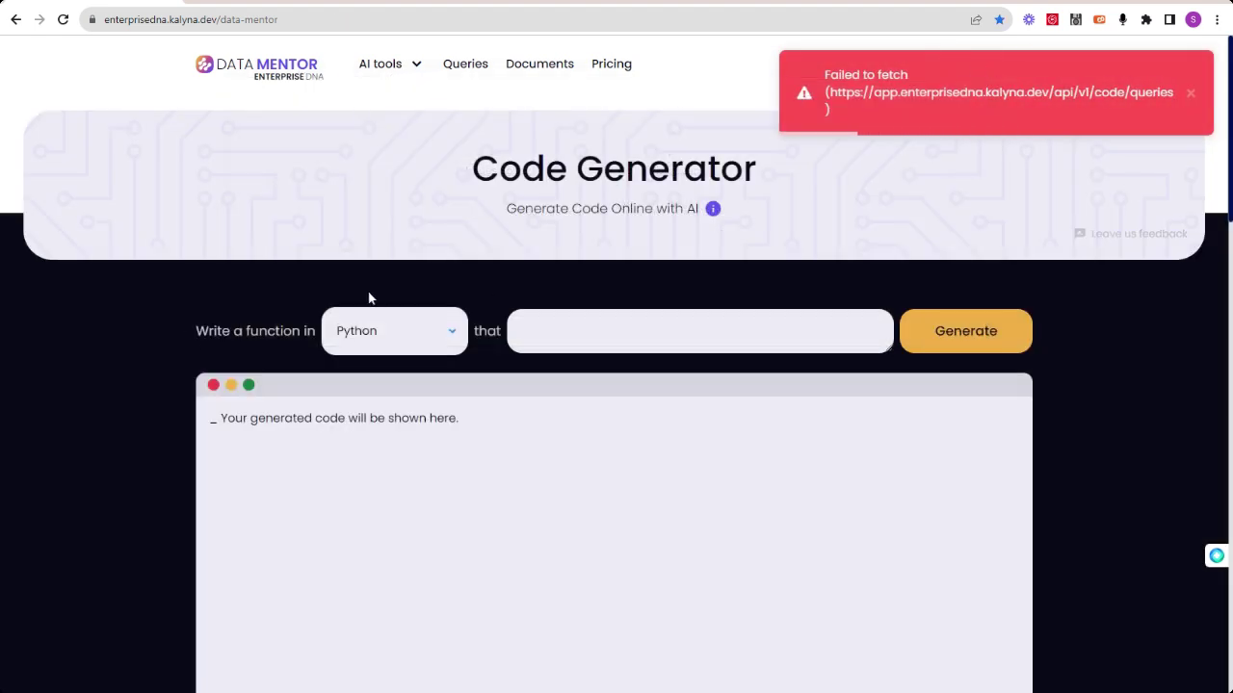
{"action": "scroll", "coordinate": [162, 310], "scroll_direction": "down", "scroll_amount": 2}
{"action": "scroll", "coordinate": [163, 310], "scroll_direction": "down", "scroll_amount": 1}
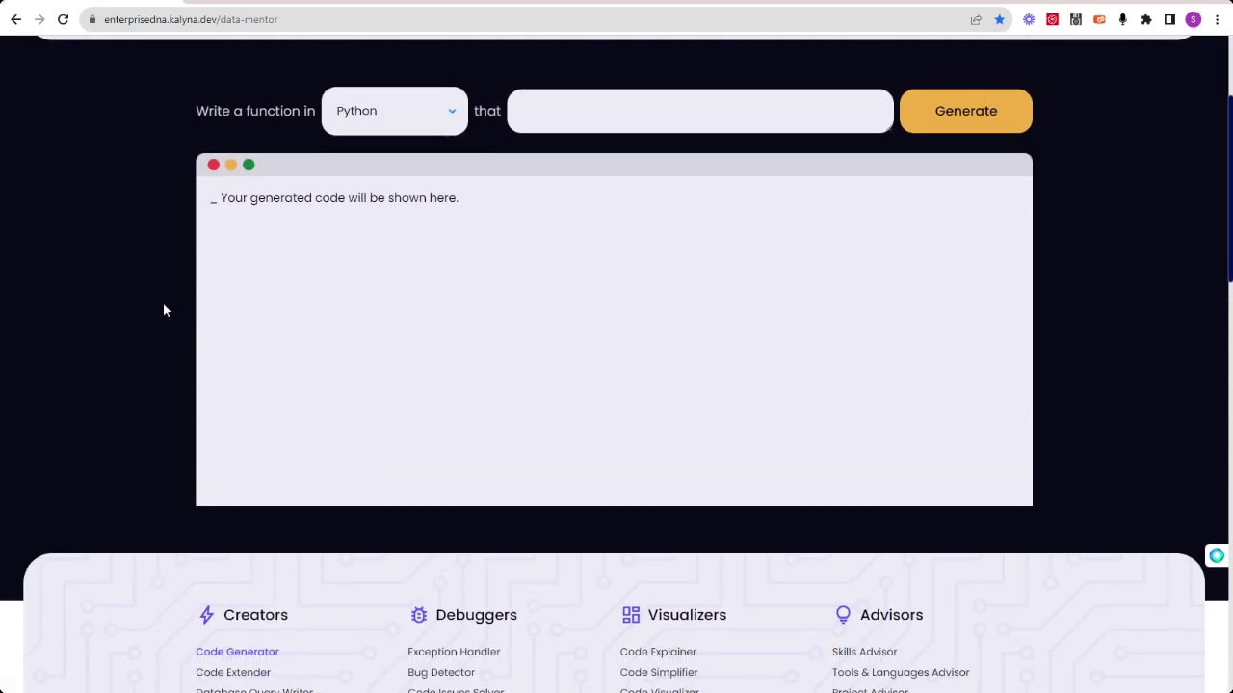
{"action": "scroll", "coordinate": [164, 311], "scroll_direction": "down", "scroll_amount": 1}
{"action": "scroll", "coordinate": [166, 313], "scroll_direction": "down", "scroll_amount": 3}
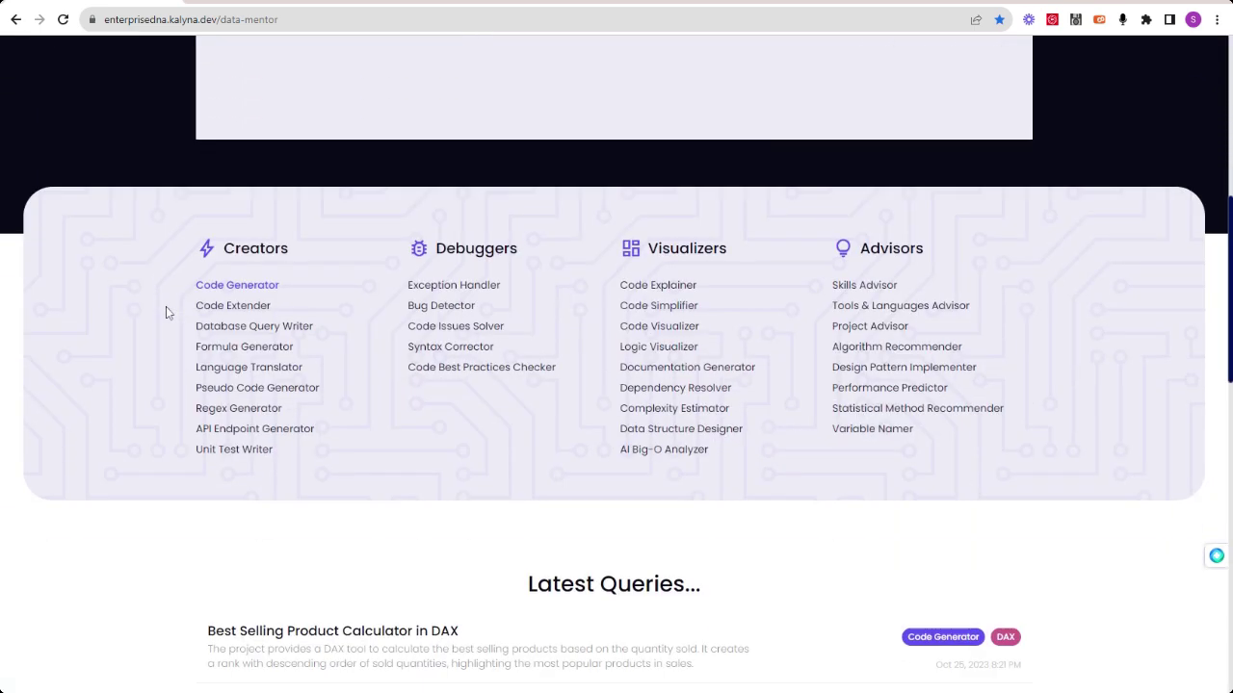
{"action": "scroll", "coordinate": [166, 308], "scroll_direction": "down", "scroll_amount": 5}
Step: Show the Queries page, starting with Best Selling Product Calculator in DAX
{"action": "scroll", "coordinate": [206, 341], "scroll_direction": "up", "scroll_amount": 6}
{"action": "scroll", "coordinate": [298, 275], "scroll_direction": "up", "scroll_amount": 5}
{"action": "left_click", "coordinate": [465, 66]}
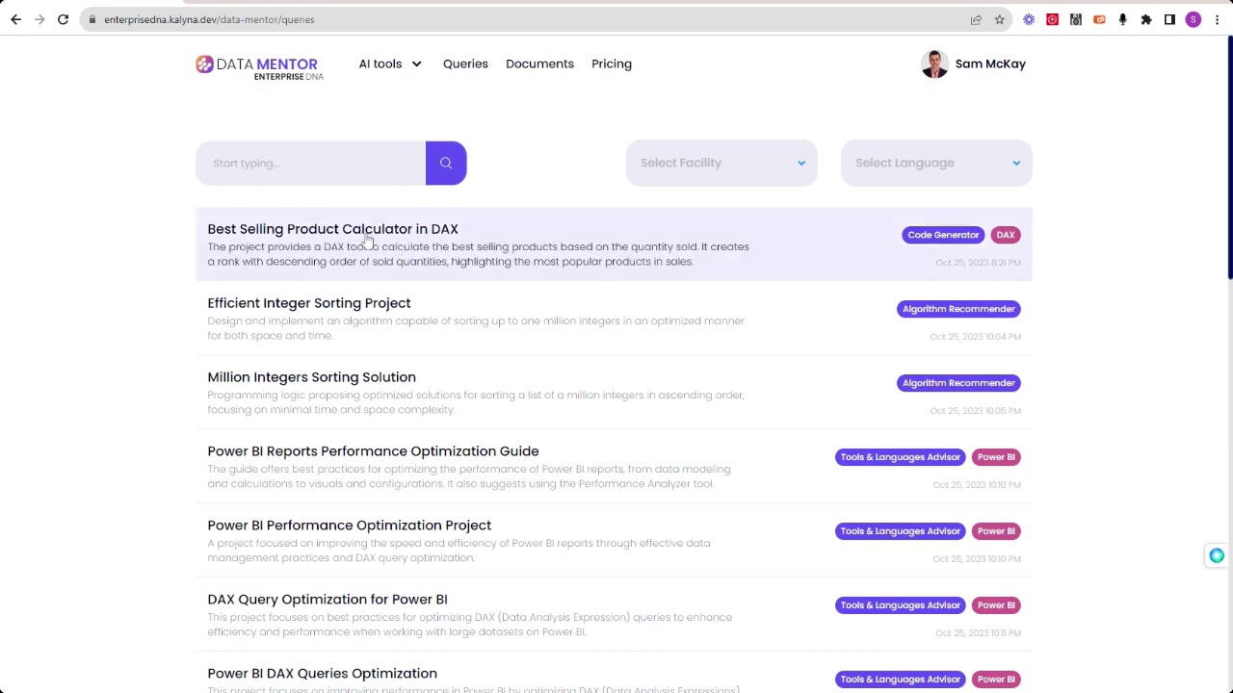
Step: Preview the Excel Product Price Analyzer query, then go back to the saved queries
{"action": "scroll", "coordinate": [317, 440], "scroll_direction": "down", "scroll_amount": 2}
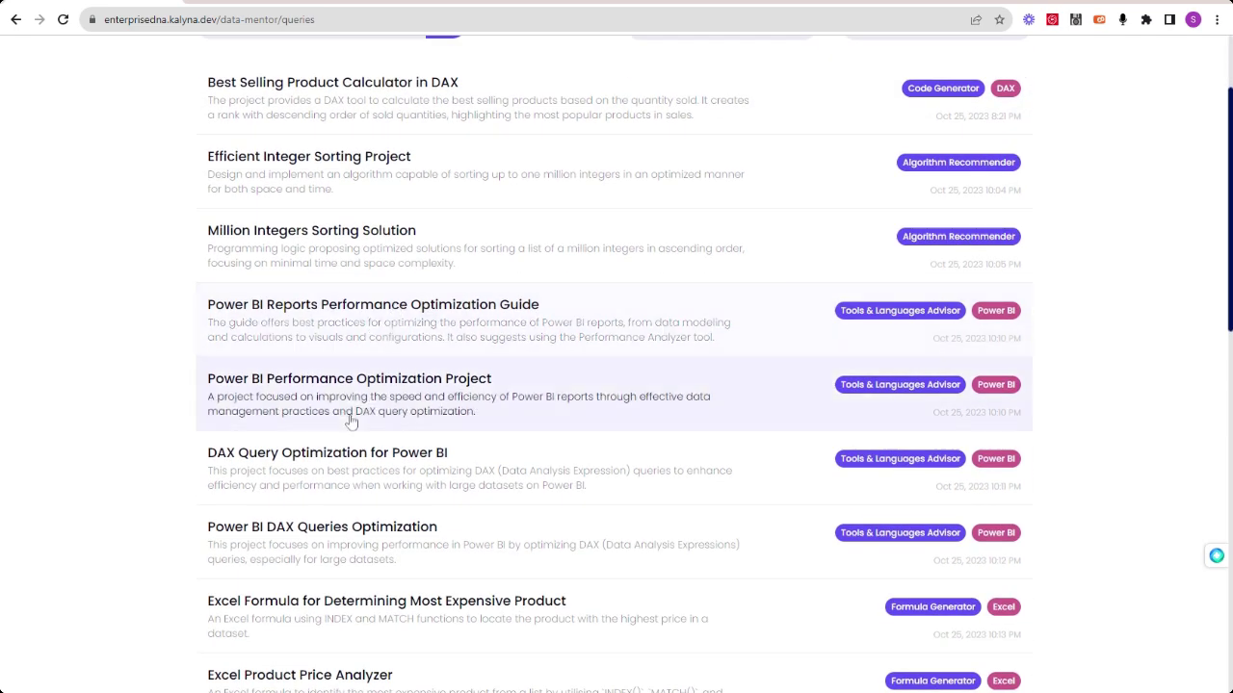
{"action": "scroll", "coordinate": [289, 366], "scroll_direction": "down", "scroll_amount": 4}
{"action": "left_click", "coordinate": [285, 388]}
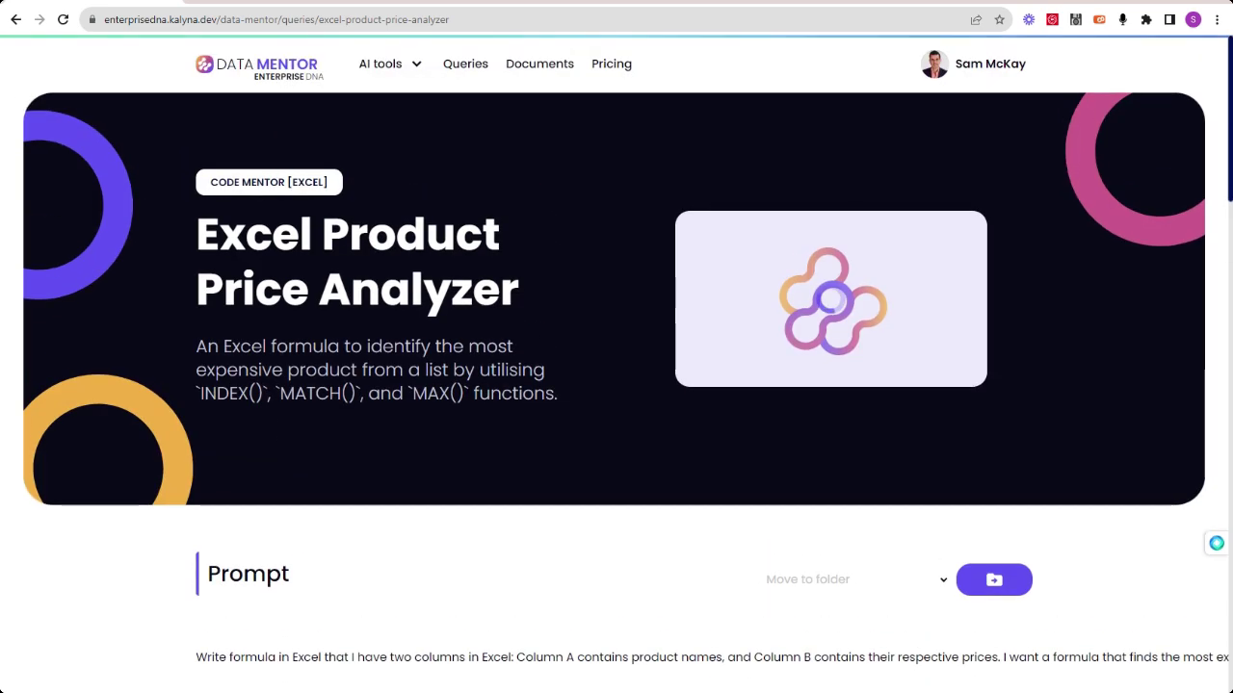
{"action": "scroll", "coordinate": [530, 335], "scroll_direction": "down", "scroll_amount": 2}
{"action": "scroll", "coordinate": [242, 393], "scroll_direction": "up", "scroll_amount": 3}
{"action": "left_click", "coordinate": [12, 19]}
Step: Copy the INDEX/MATCH formula from the Excel Formula for Determining Most Expensive Product query
{"action": "left_click", "coordinate": [286, 322]}
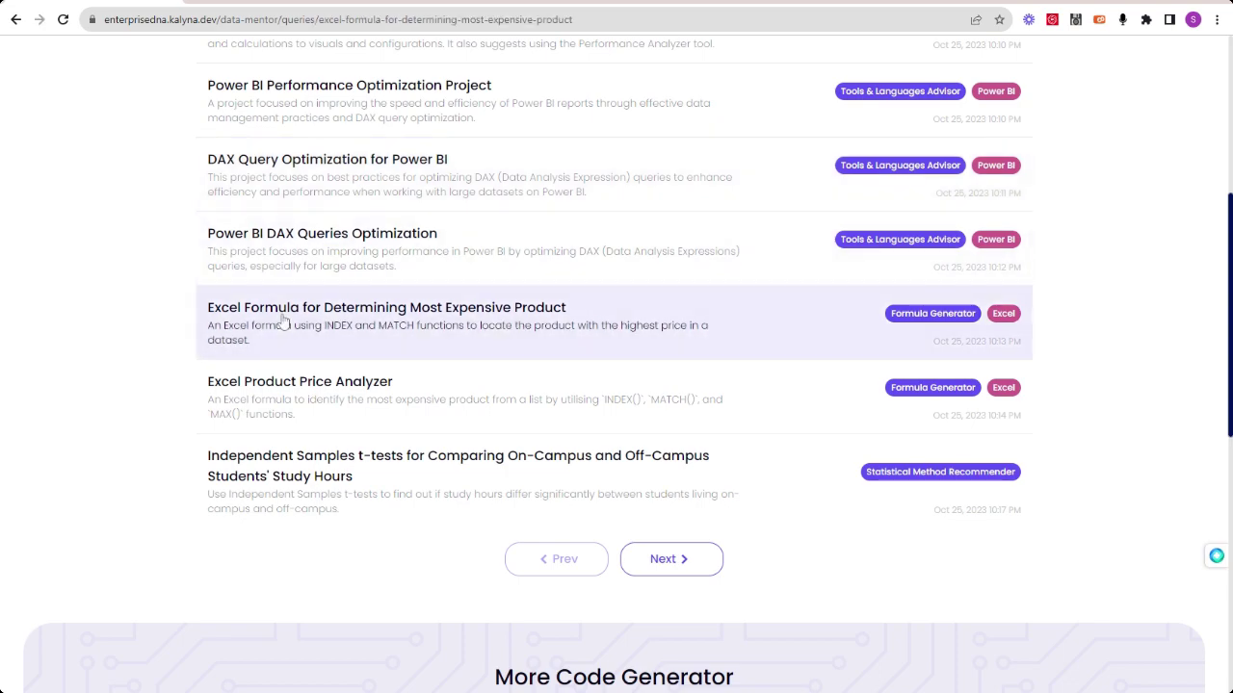
{"action": "scroll", "coordinate": [217, 366], "scroll_direction": "down", "scroll_amount": 2}
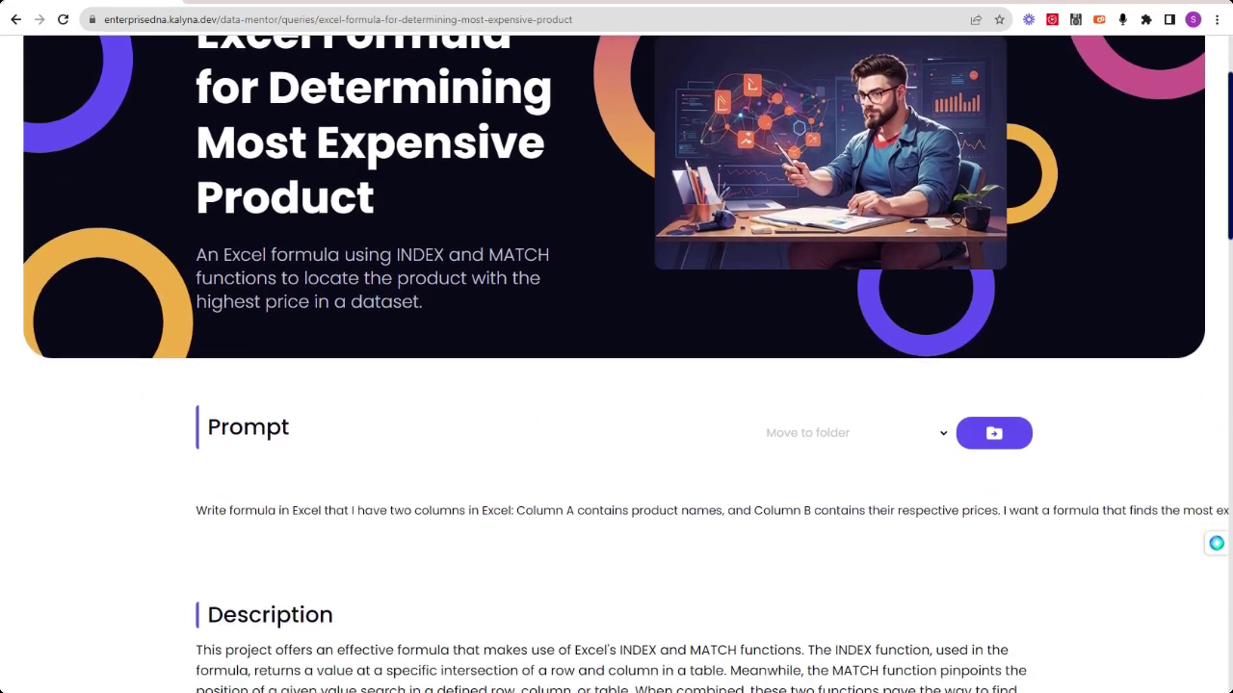
{"action": "left_click_drag", "start_coordinate": [233, 511], "coordinate": [909, 511]}
{"action": "scroll", "coordinate": [838, 506], "scroll_direction": "down", "scroll_amount": 3}
{"action": "scroll", "coordinate": [268, 238], "scroll_direction": "down", "scroll_amount": 4}
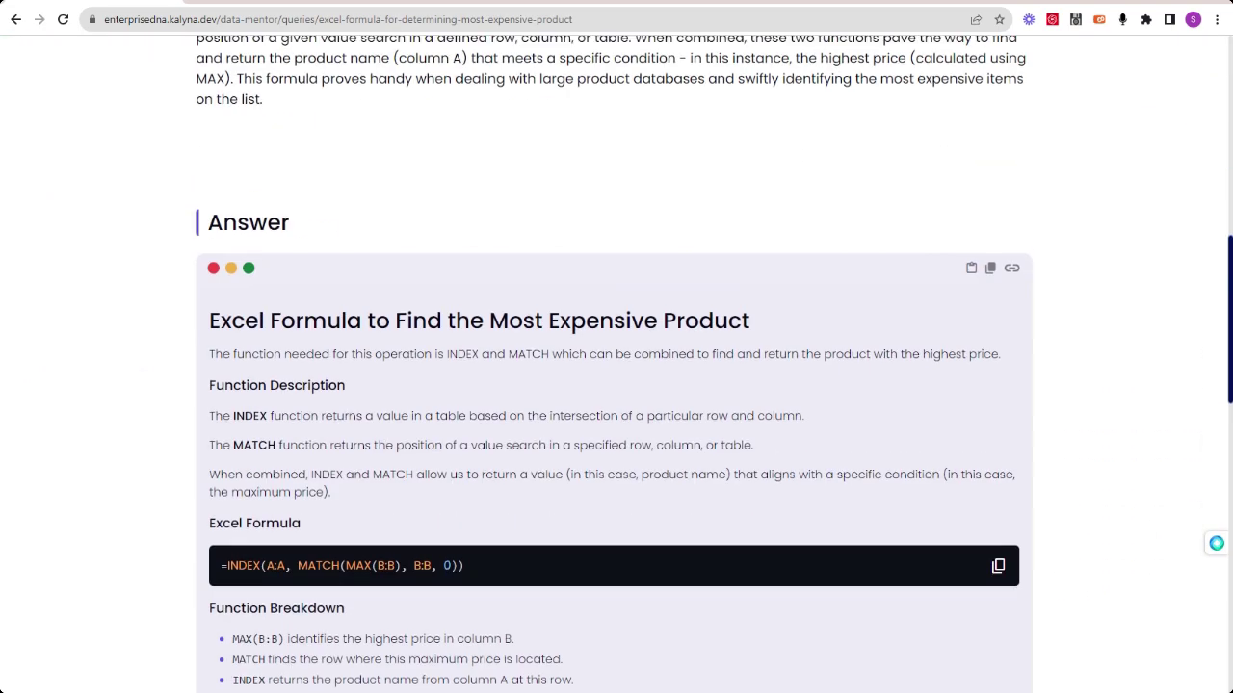
{"action": "scroll", "coordinate": [964, 246], "scroll_direction": "down", "scroll_amount": 4}
{"action": "left_click", "coordinate": [999, 267]}
Step: Return to Data Mentor's main page
{"action": "scroll", "coordinate": [282, 163], "scroll_direction": "up", "scroll_amount": 7}
{"action": "scroll", "coordinate": [275, 77], "scroll_direction": "up", "scroll_amount": 5}
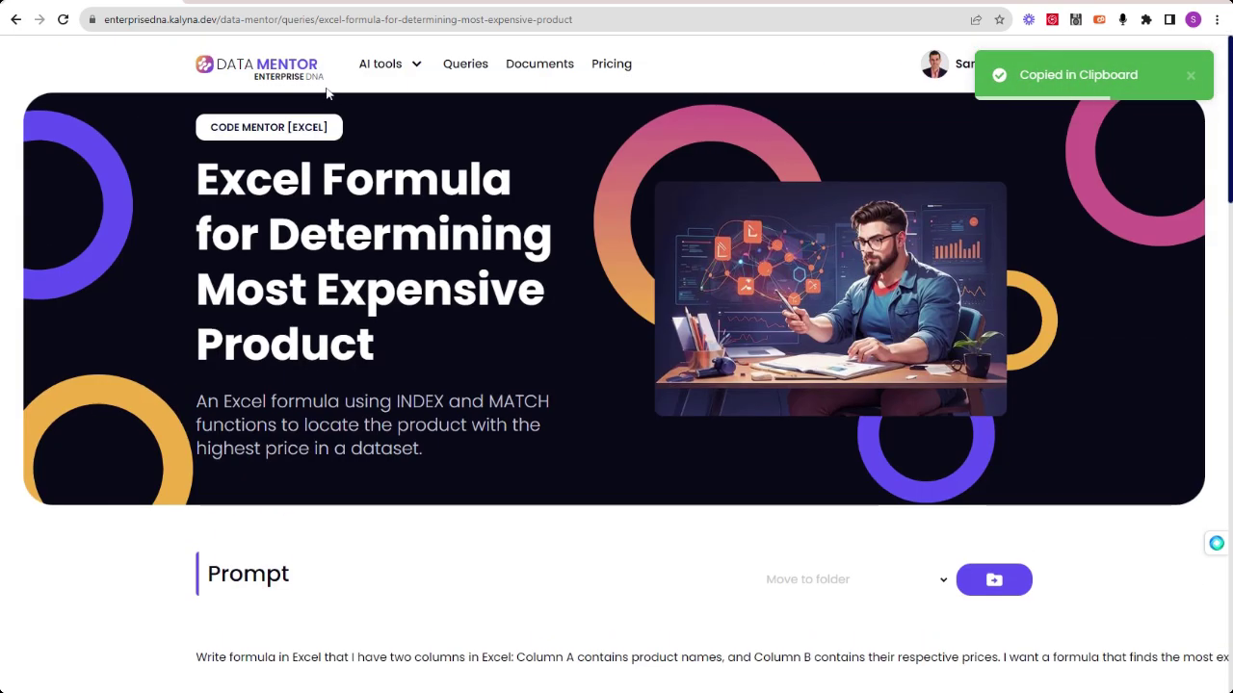
{"action": "left_click", "coordinate": [275, 77]}
{"action": "mouse_move", "coordinate": [389, 64]}
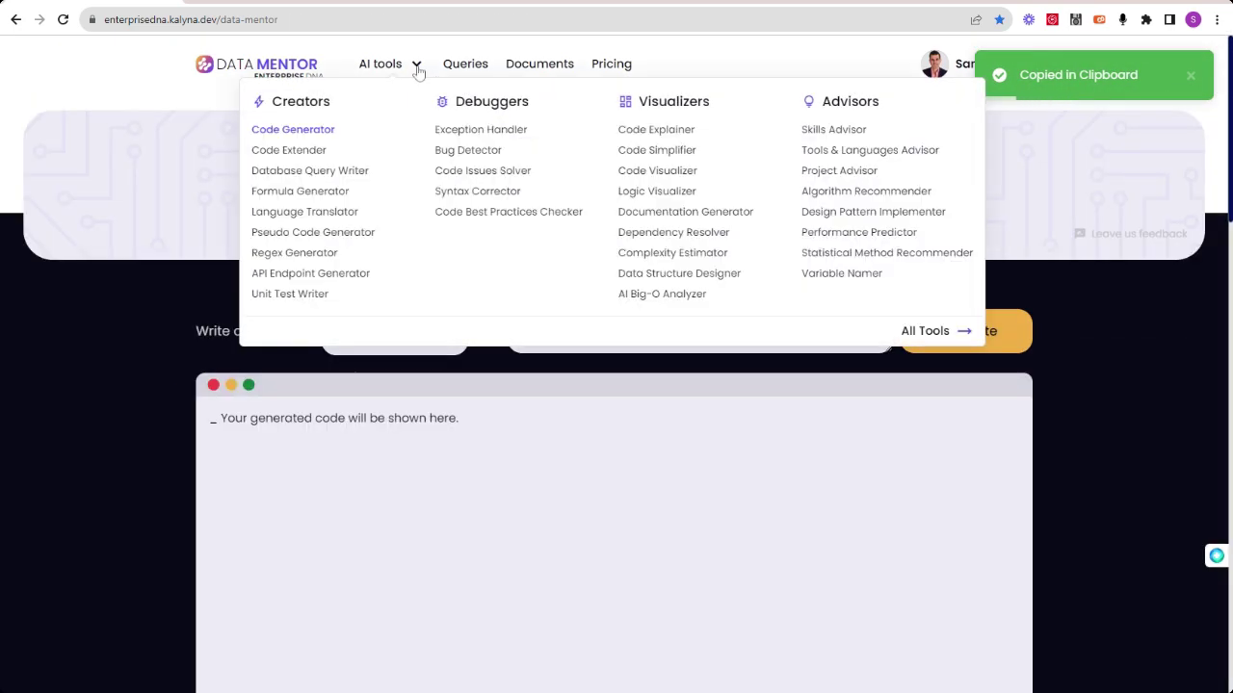
Step: Paste the INDEX/MATCH formula into Code Explainer, remove stray characters, and request an explanation
{"action": "left_click", "coordinate": [659, 136]}
{"action": "type", "text": "\"excel\\n=INDEX(A:A, MATCH(MAX(B:B), B:B, 0))\\n\""}
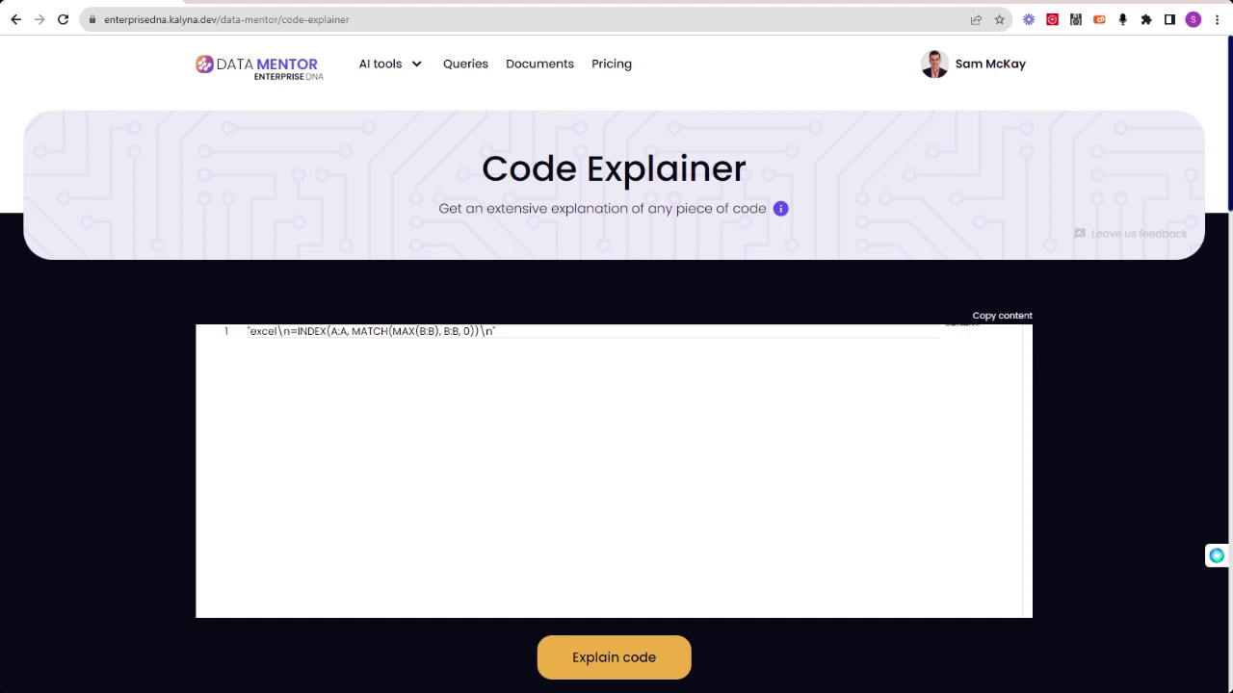
{"action": "left_click_drag", "start_coordinate": [247, 332], "coordinate": [325, 331]}
{"action": "key", "text": "BackSpace"}
{"action": "key", "text": "BackSpace"}
{"action": "key", "text": "BackSpace"}
{"action": "key", "text": "BackSpace"}
{"action": "left_click", "coordinate": [578, 650]}
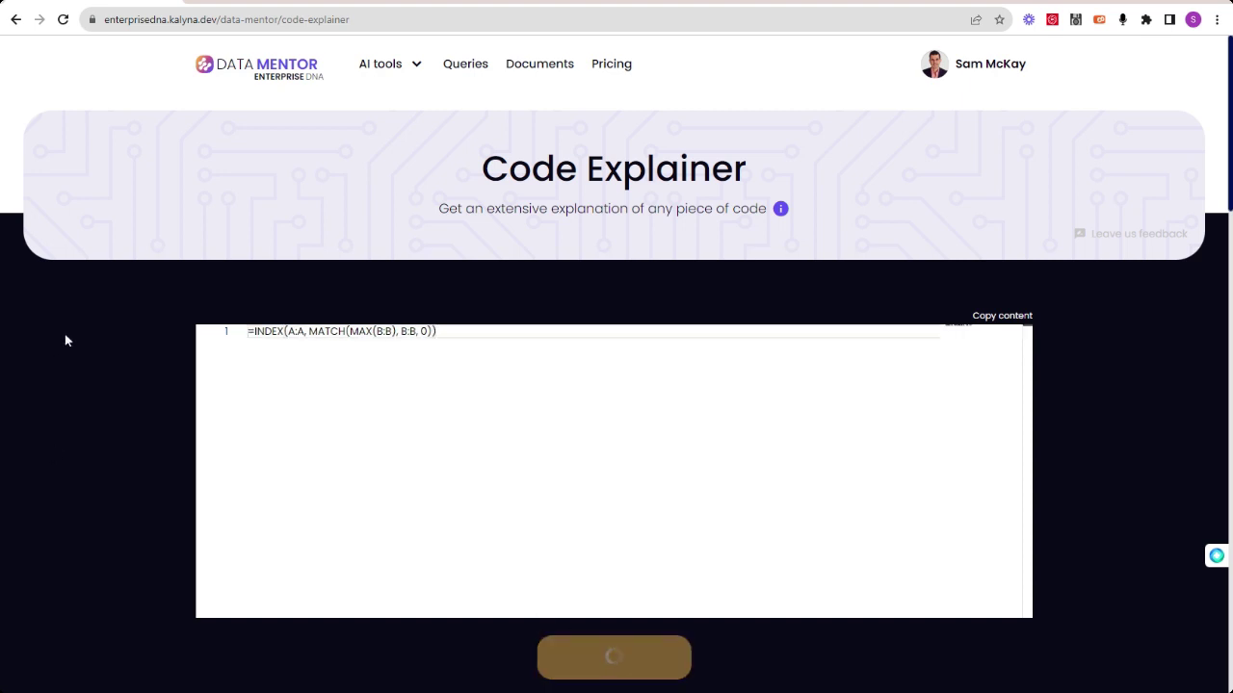
Step: Read through the explanation of INDEX, MATCH, MAX and the fruit-price example
{"action": "scroll", "coordinate": [67, 340], "scroll_direction": "down", "scroll_amount": 2}
{"action": "scroll", "coordinate": [68, 340], "scroll_direction": "down", "scroll_amount": 1}
{"action": "scroll", "coordinate": [68, 340], "scroll_direction": "up", "scroll_amount": 1}
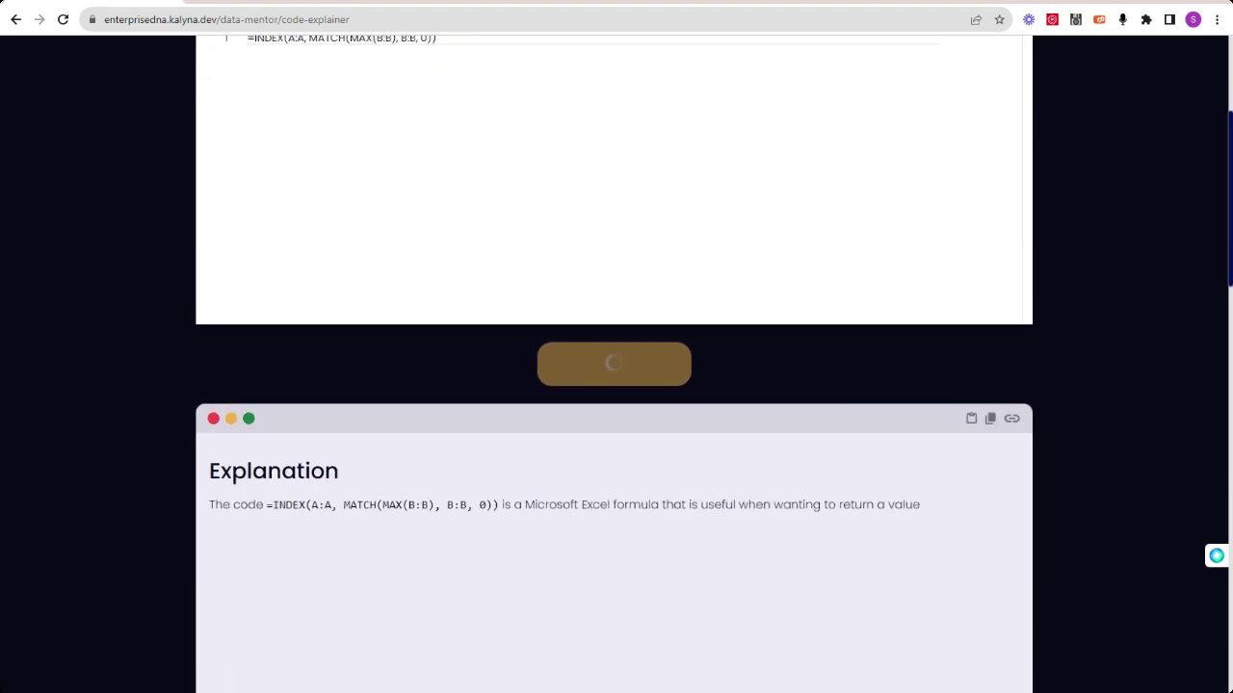
{"action": "scroll", "coordinate": [106, 405], "scroll_direction": "down", "scroll_amount": 1}
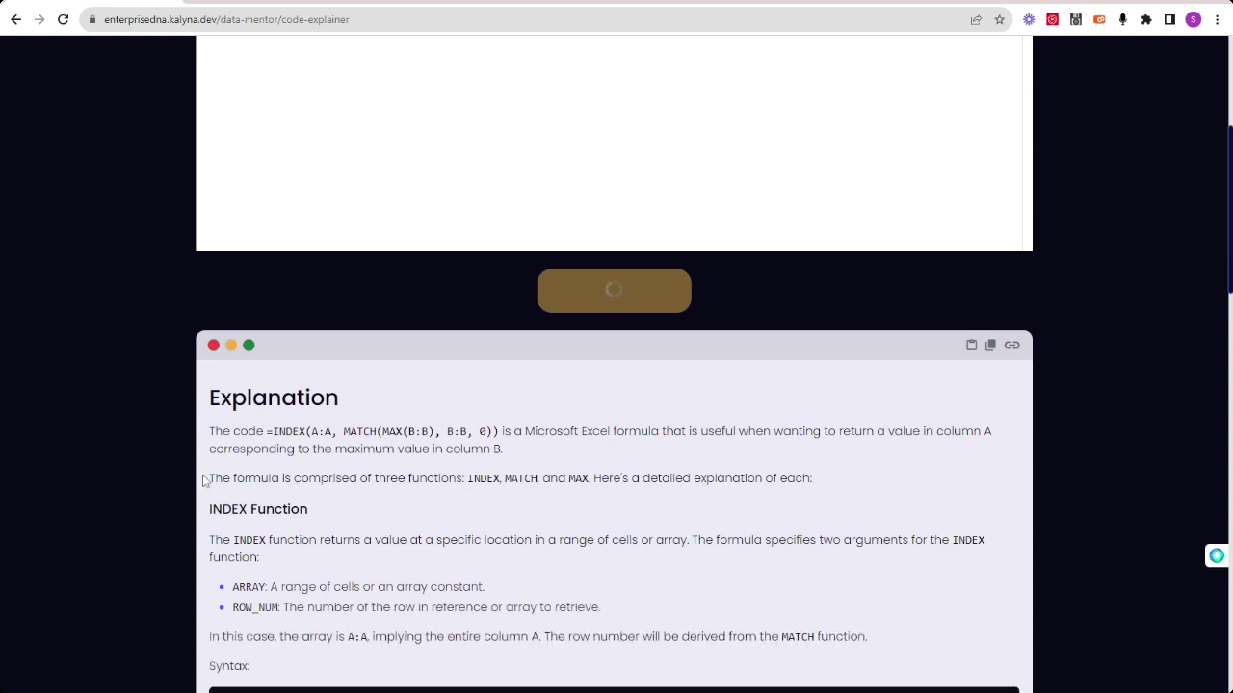
{"action": "scroll", "coordinate": [93, 479], "scroll_direction": "down", "scroll_amount": 2}
{"action": "scroll", "coordinate": [94, 479], "scroll_direction": "down", "scroll_amount": 2}
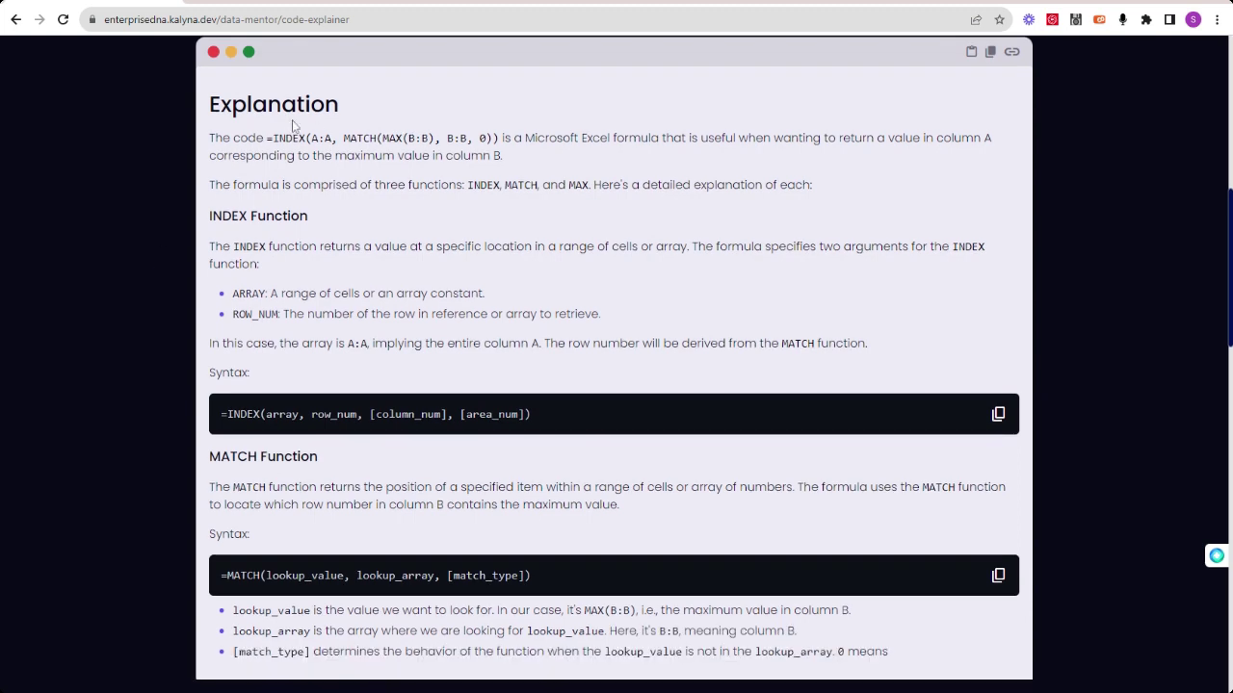
{"action": "mouse_move", "coordinate": [248, 137]}
{"action": "left_mouse_down"}
{"action": "mouse_move", "coordinate": [337, 138]}
{"action": "mouse_move", "coordinate": [617, 293]}
{"action": "left_mouse_up"}
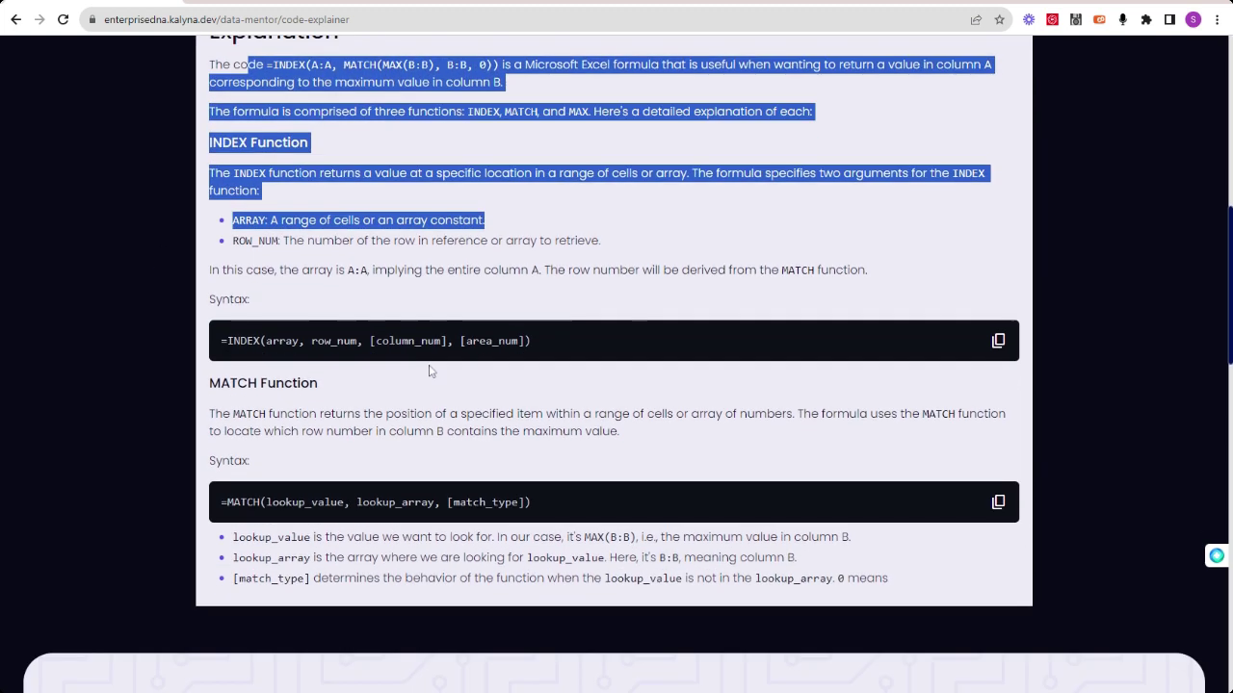
{"action": "scroll", "coordinate": [123, 375], "scroll_direction": "down", "scroll_amount": 2}
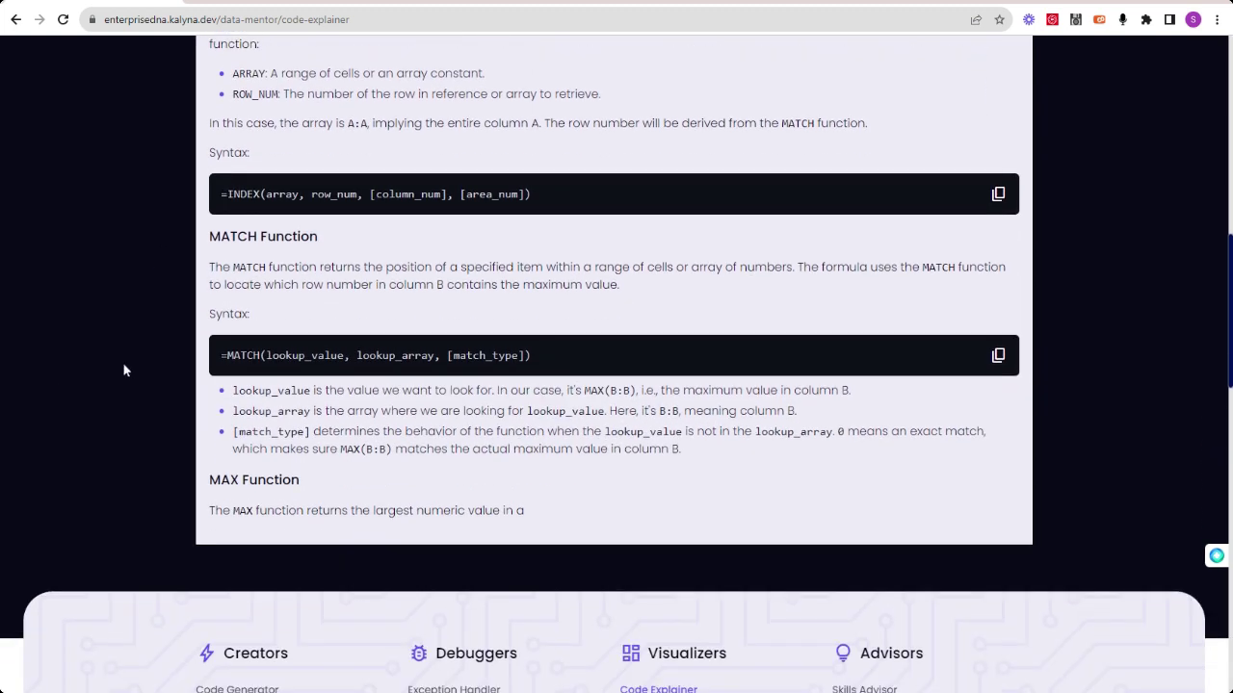
{"action": "scroll", "coordinate": [123, 370], "scroll_direction": "up", "scroll_amount": 1}
{"action": "scroll", "coordinate": [123, 370], "scroll_direction": "up", "scroll_amount": 1}
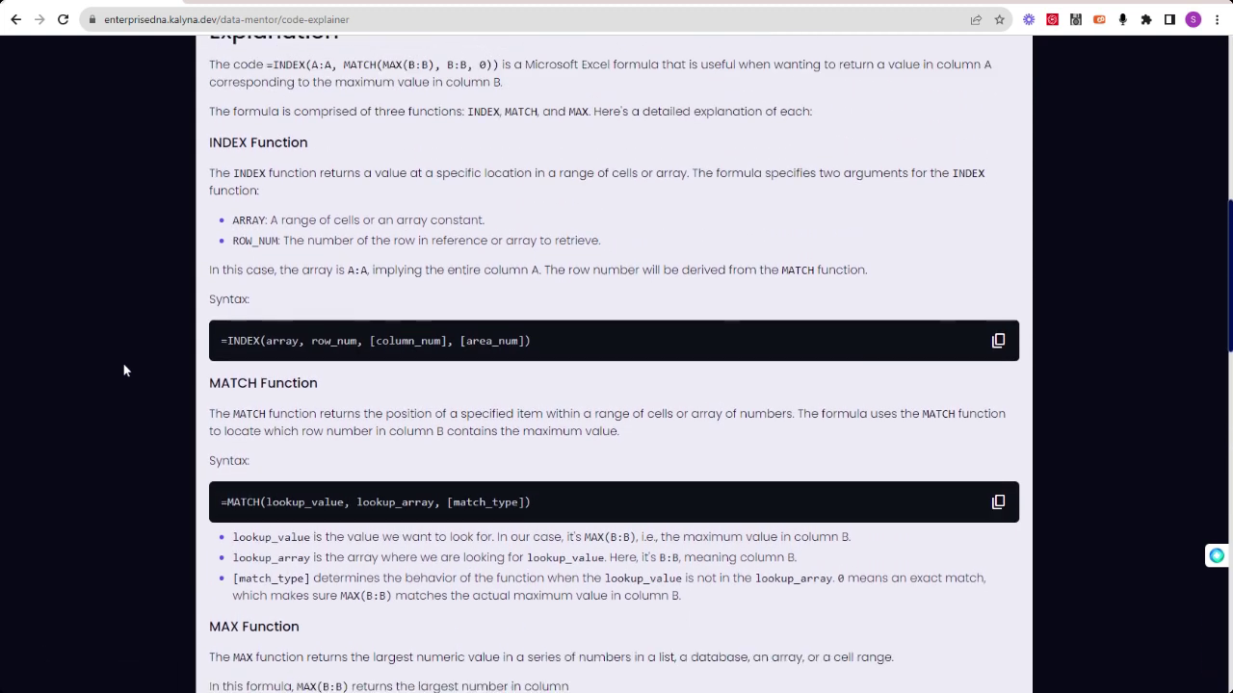
{"action": "scroll", "coordinate": [124, 370], "scroll_direction": "up", "scroll_amount": 5}
{"action": "scroll", "coordinate": [123, 370], "scroll_direction": "up", "scroll_amount": 4}
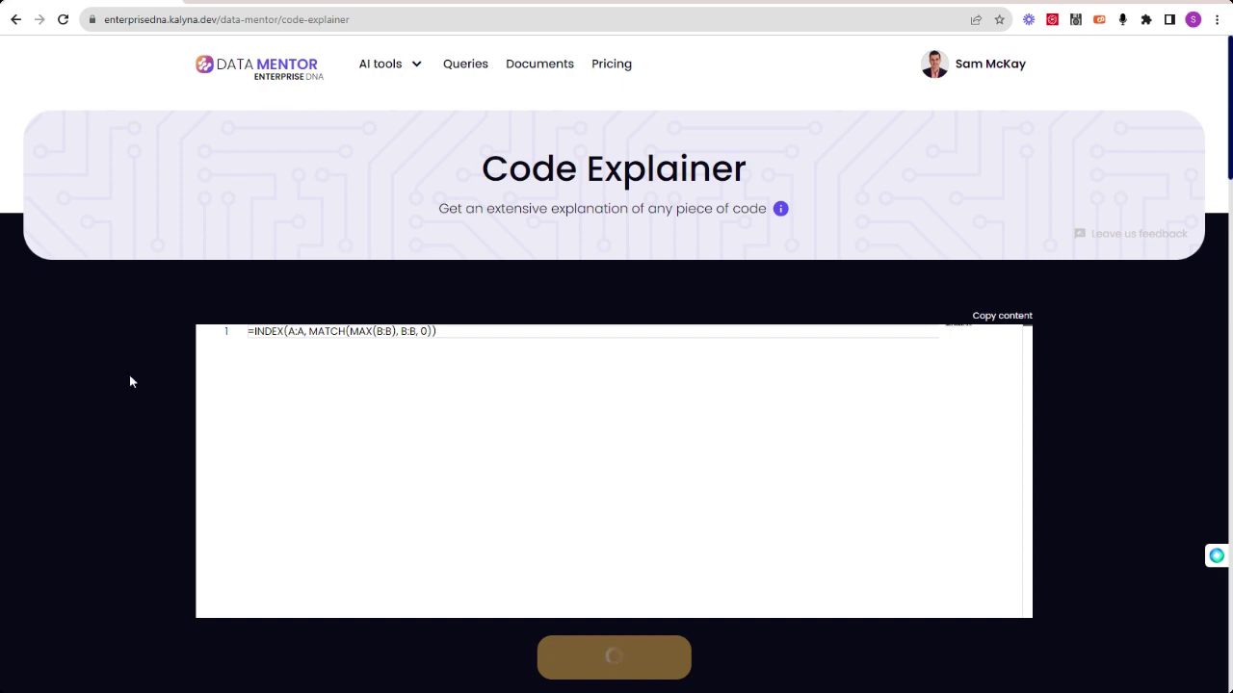
{"action": "scroll", "coordinate": [427, 336], "scroll_direction": "down", "scroll_amount": 4}
{"action": "scroll", "coordinate": [593, 311], "scroll_direction": "down", "scroll_amount": 4}
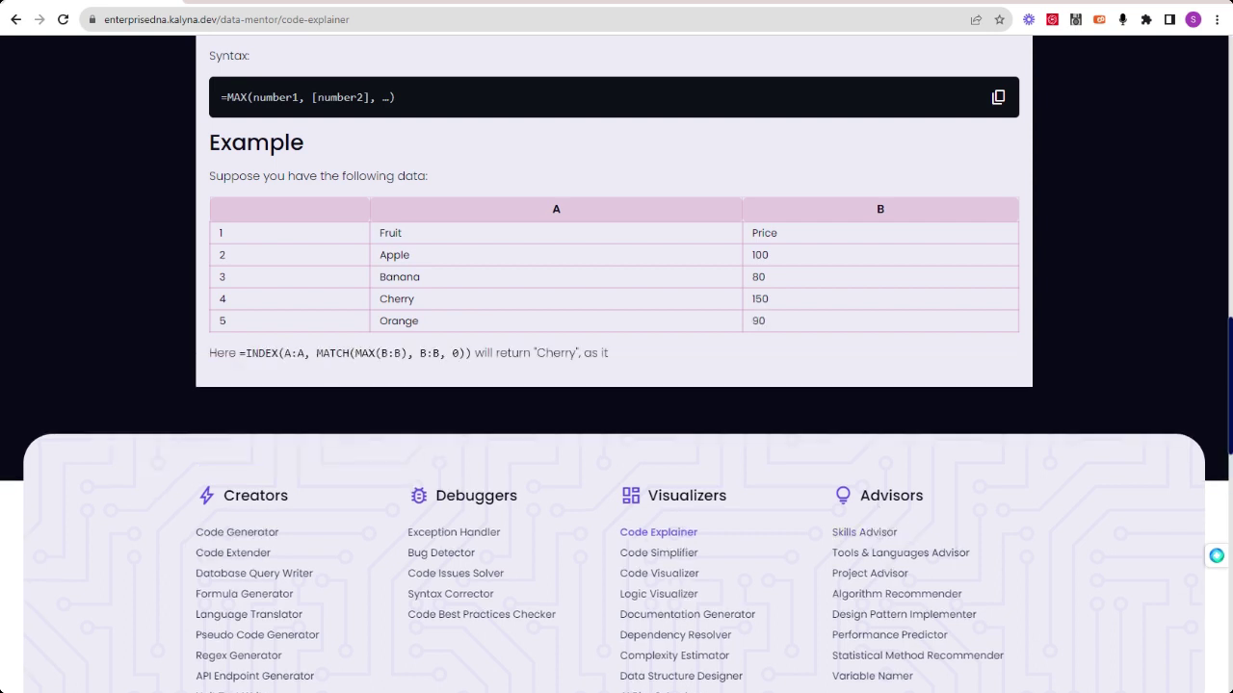
Step: In Skills Advisor, ask under Data Transformation 'How do I use the Power Query editor within Power BI'
{"action": "left_click", "coordinate": [867, 533]}
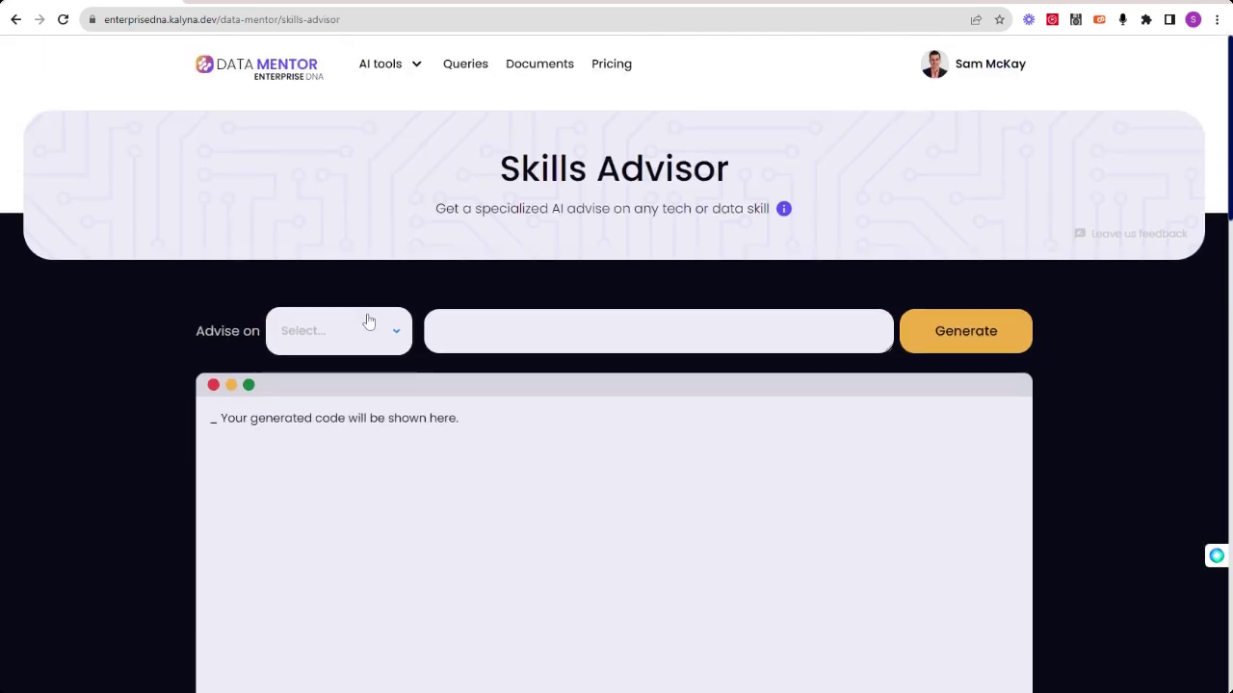
{"action": "left_click", "coordinate": [369, 321]}
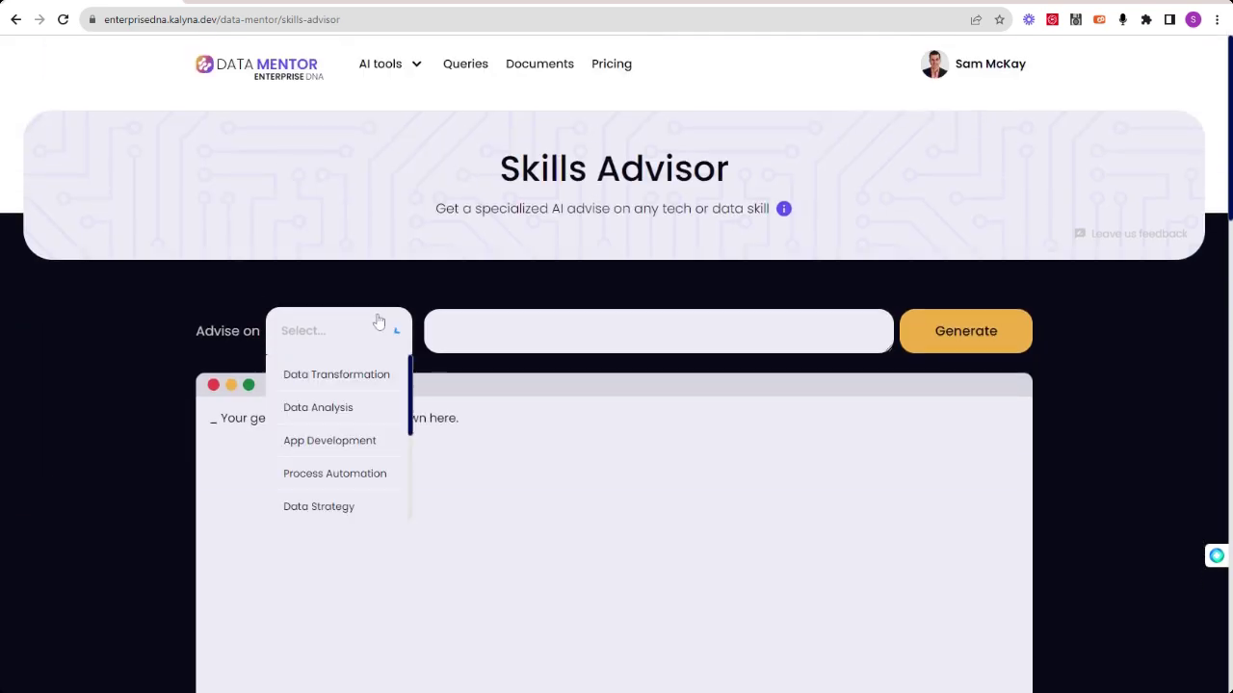
{"action": "left_click", "coordinate": [344, 376]}
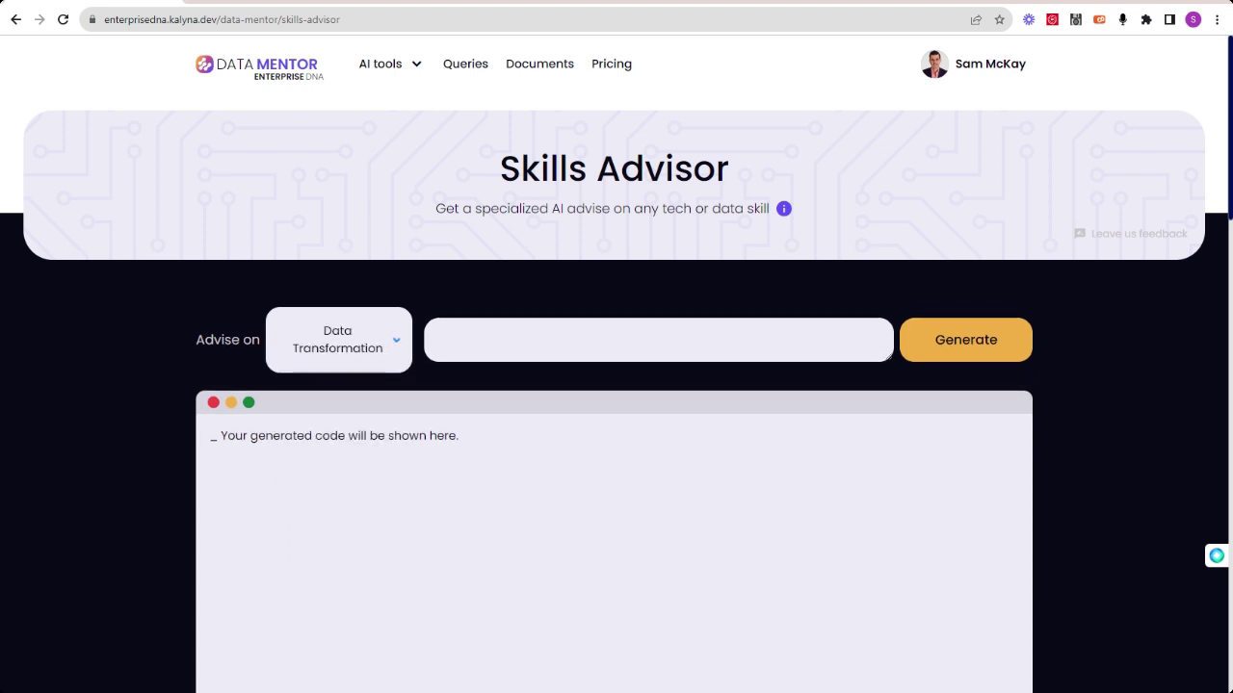
{"action": "key", "text": "Tab"}
{"action": "type", "text": "How do I use the Power Query eidtor within Power BI"}
{"action": "key", "text": "Return"}
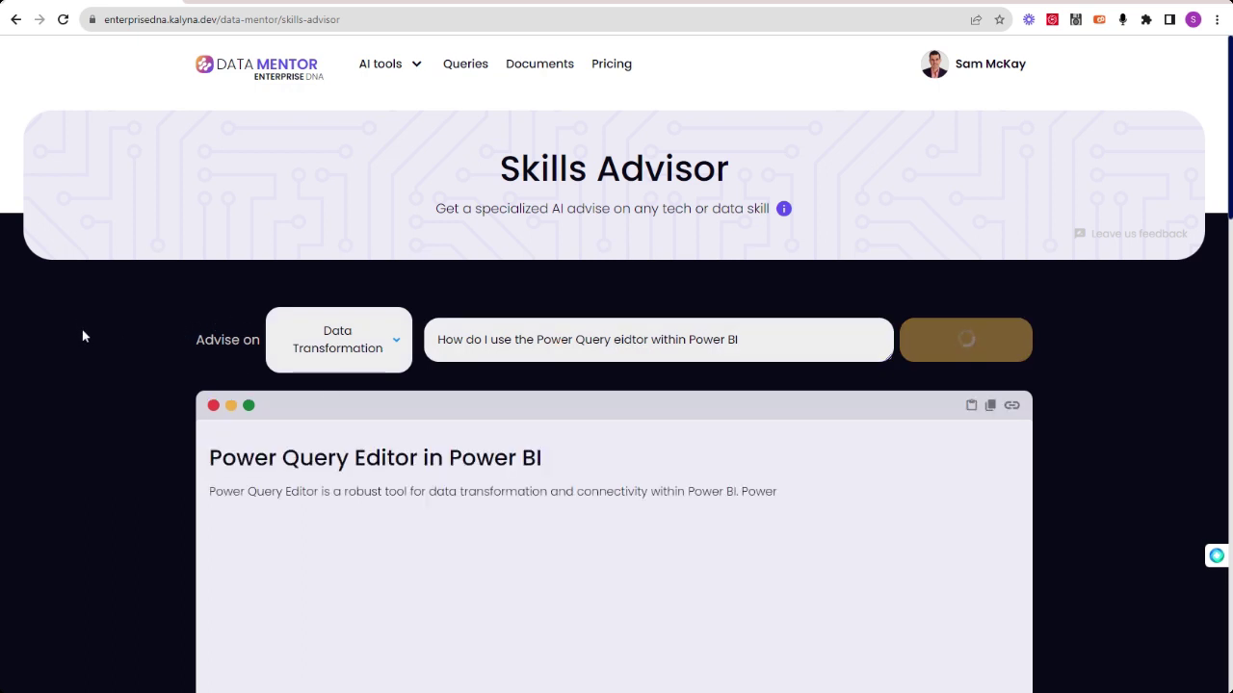
Step: Scroll through the Power Query Editor guide on loading, transforming, grouping and merging, then back up
{"action": "scroll", "coordinate": [83, 336], "scroll_direction": "down", "scroll_amount": 1}
{"action": "scroll", "coordinate": [82, 335], "scroll_direction": "down", "scroll_amount": 1}
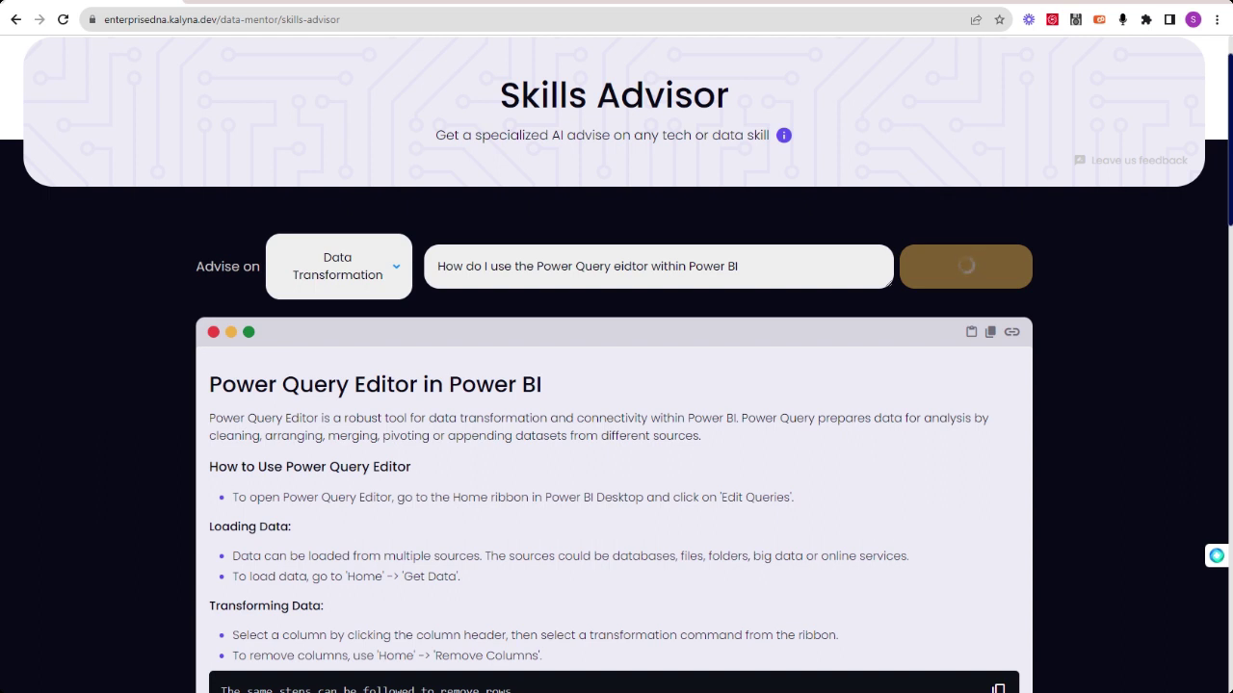
{"action": "scroll", "coordinate": [109, 319], "scroll_direction": "up", "scroll_amount": 1}
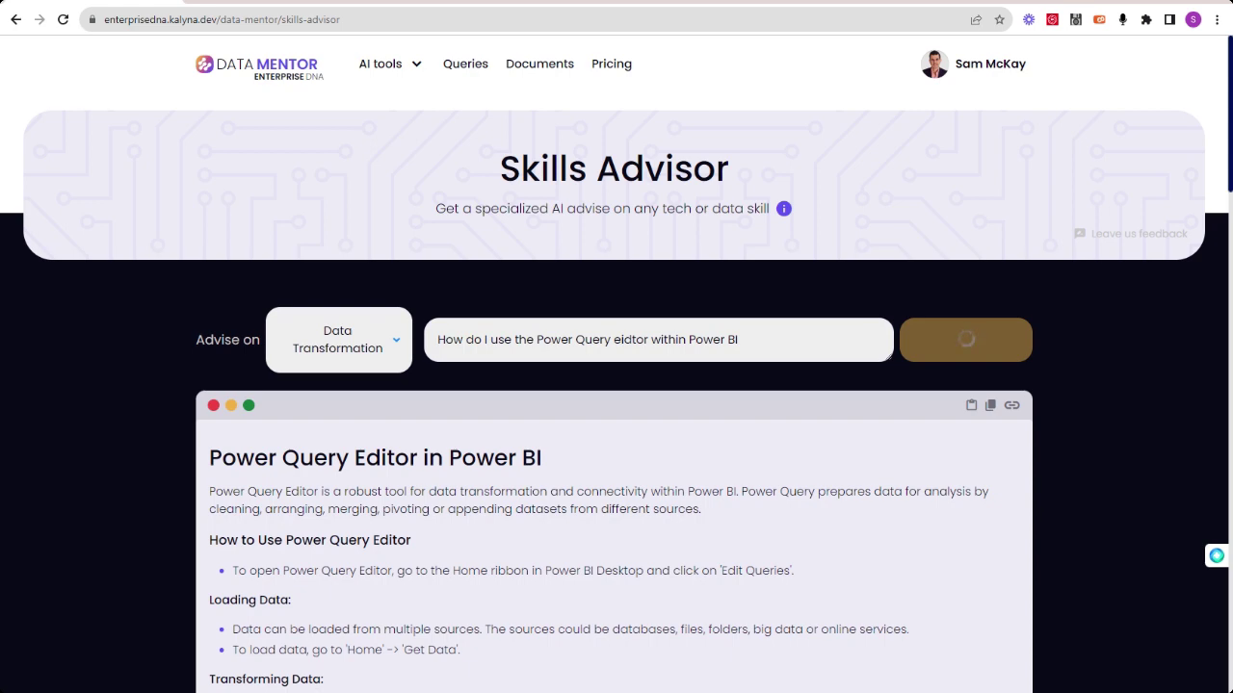
{"action": "scroll", "coordinate": [578, 386], "scroll_direction": "down", "scroll_amount": 2}
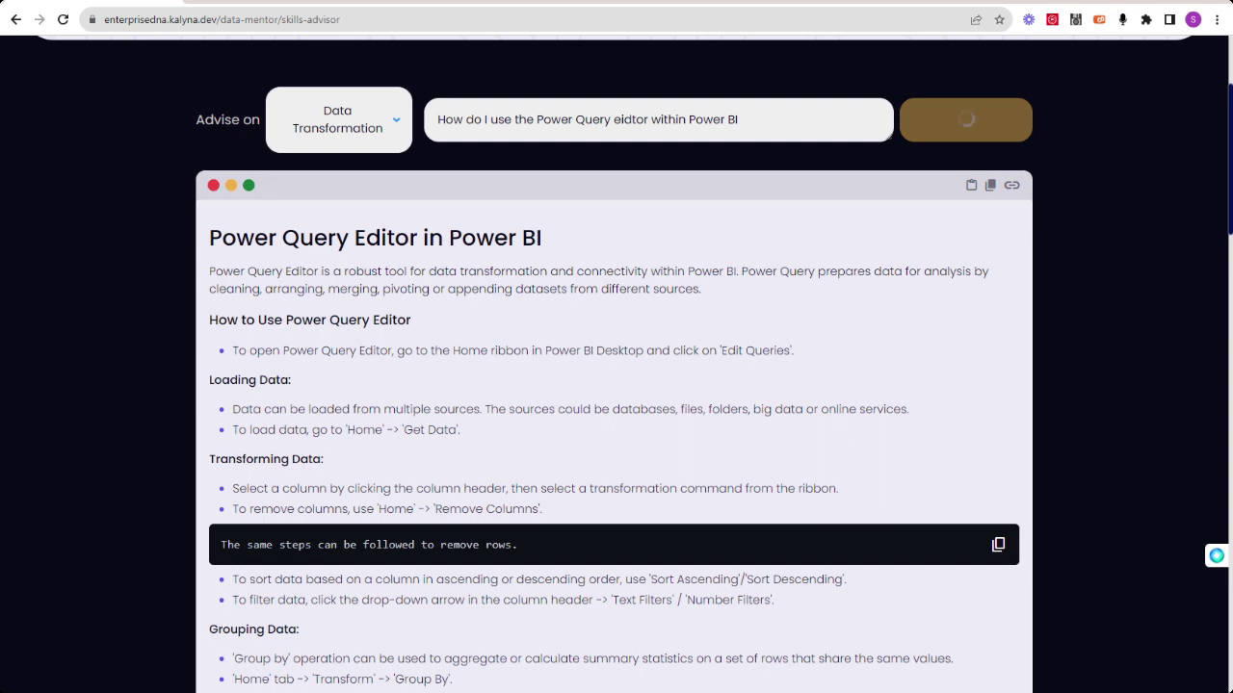
{"action": "scroll", "coordinate": [104, 276], "scroll_direction": "down", "scroll_amount": 2}
{"action": "scroll", "coordinate": [104, 275], "scroll_direction": "down", "scroll_amount": 2}
{"action": "scroll", "coordinate": [104, 276], "scroll_direction": "down", "scroll_amount": 2}
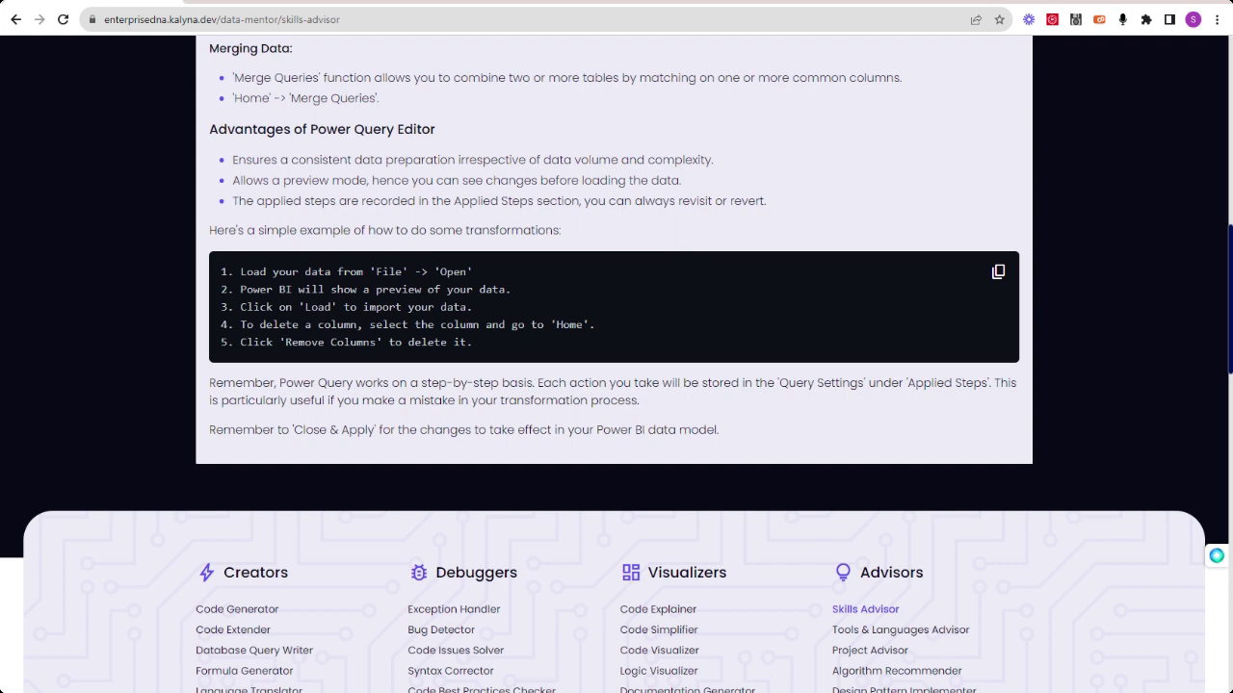
{"action": "scroll", "coordinate": [104, 275], "scroll_direction": "up", "scroll_amount": 2}
{"action": "scroll", "coordinate": [104, 276], "scroll_direction": "up", "scroll_amount": 3}
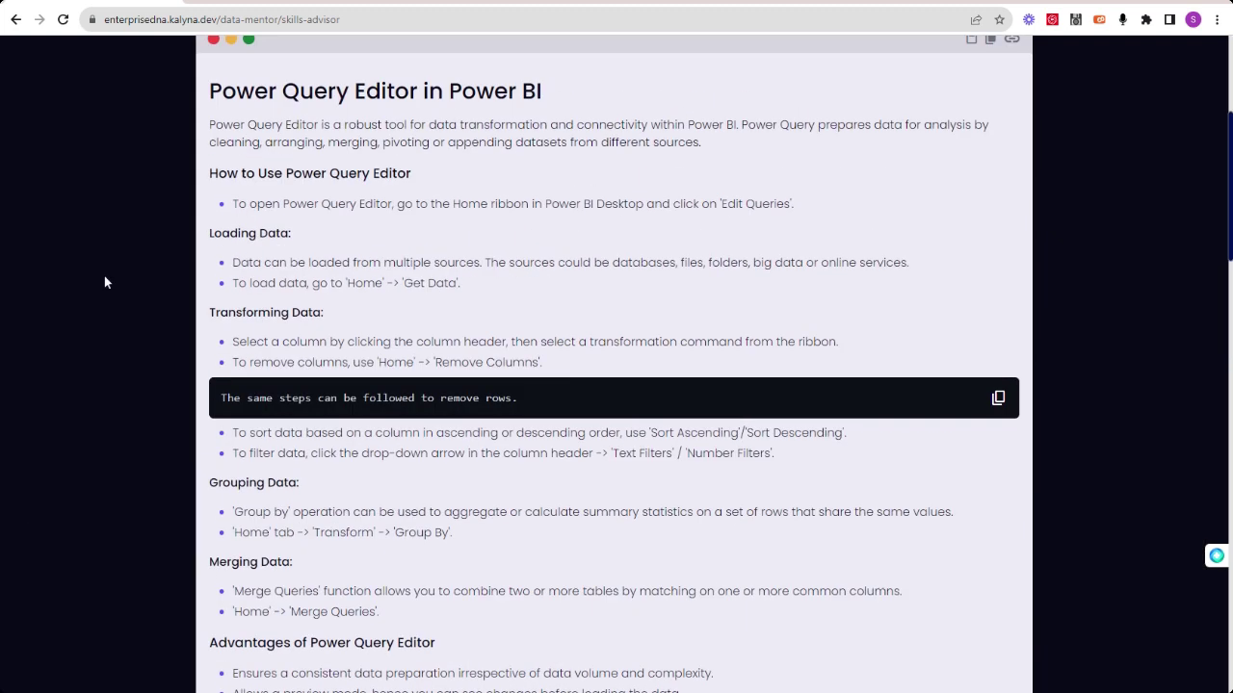
{"action": "scroll", "coordinate": [104, 275], "scroll_direction": "up", "scroll_amount": 2}
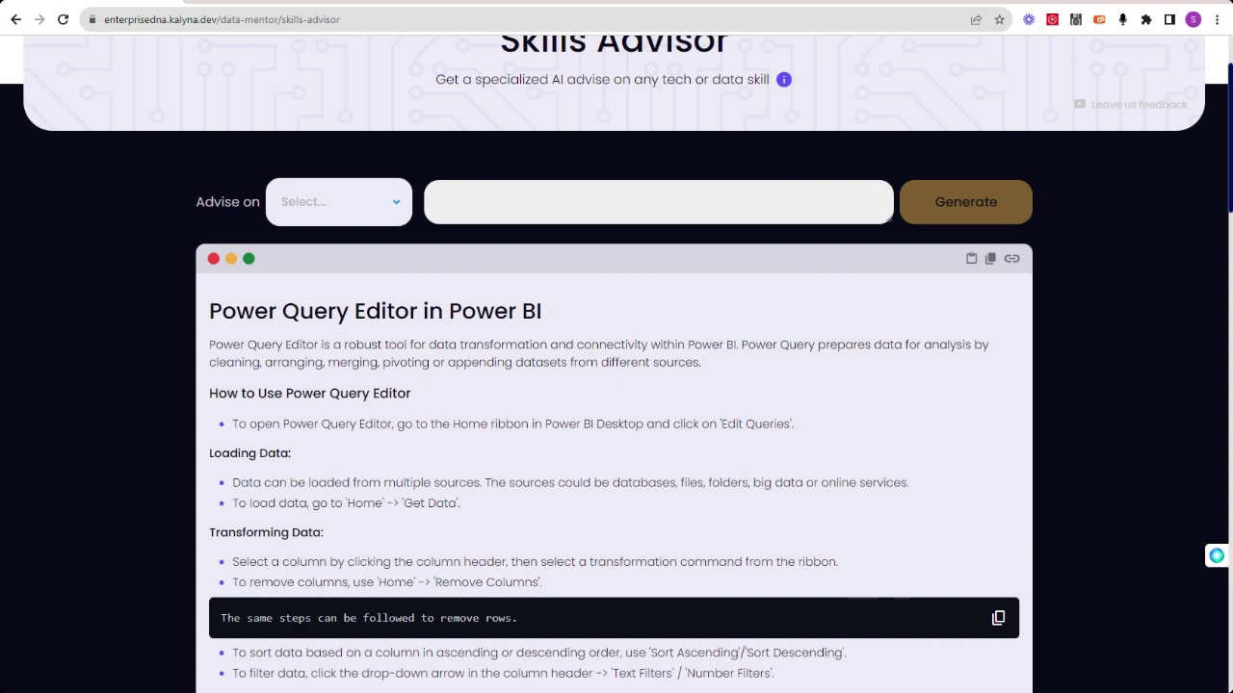
{"action": "scroll", "coordinate": [104, 275], "scroll_direction": "up", "scroll_amount": 2}
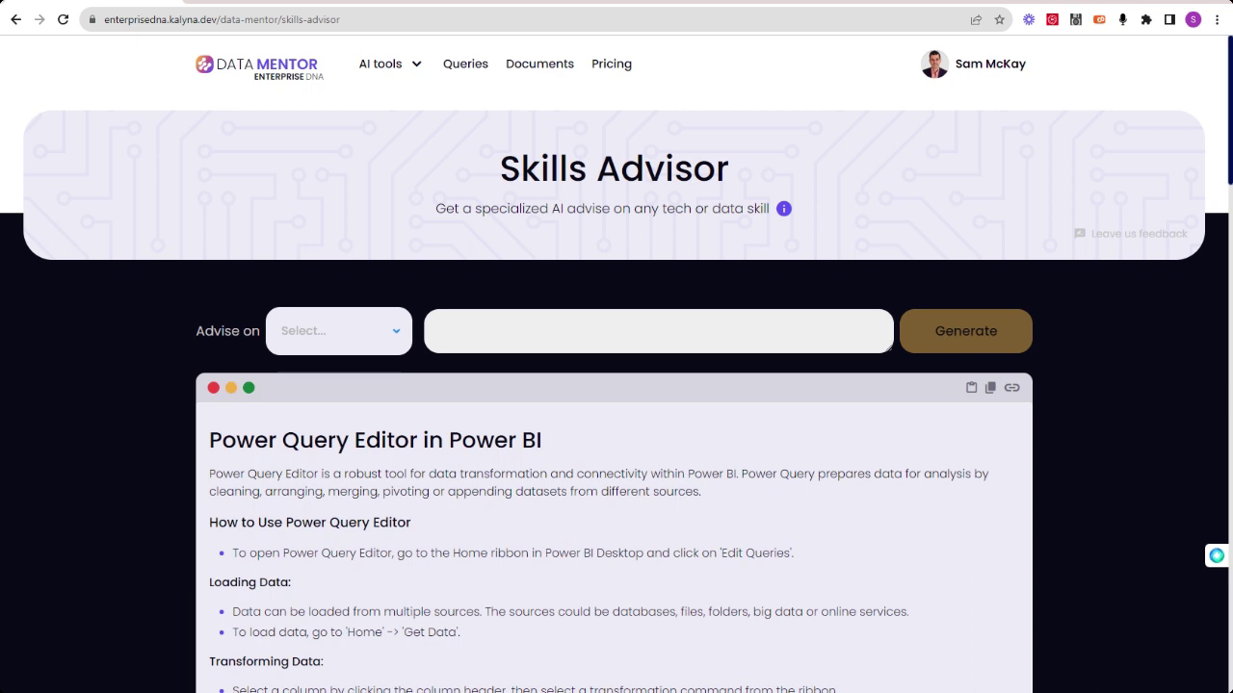
Step: Expand the AI tools menu in the top navigation bar
{"action": "left_click", "coordinate": [417, 65]}
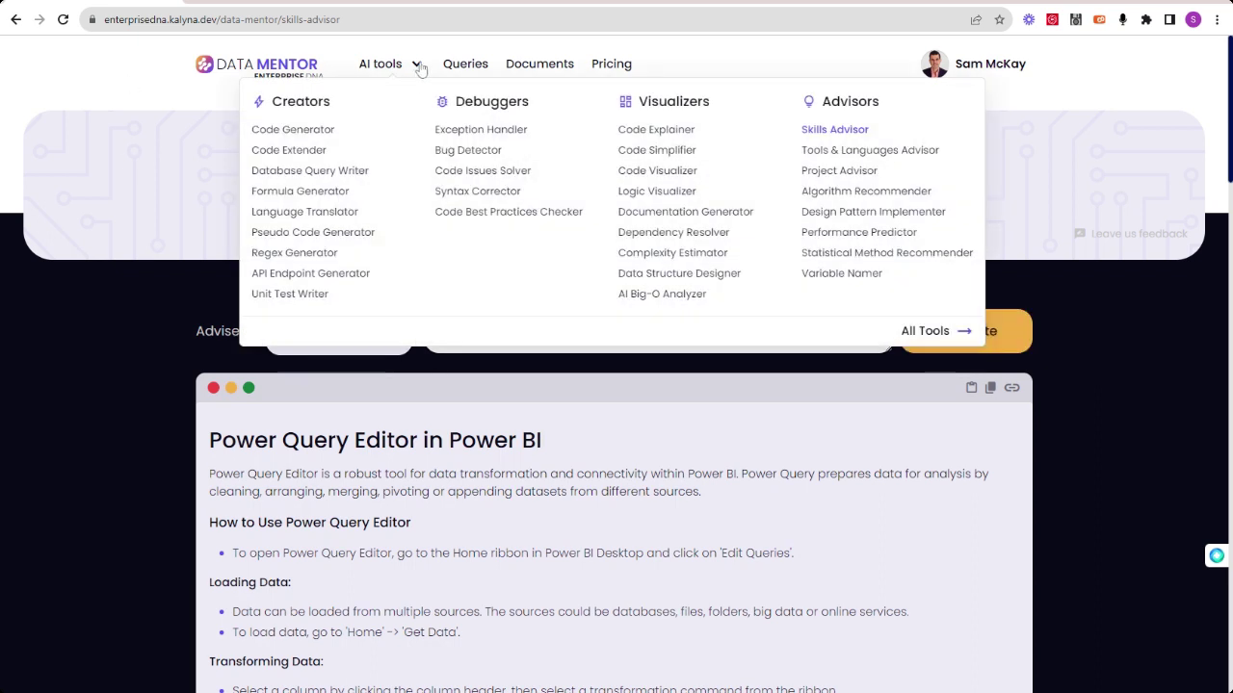